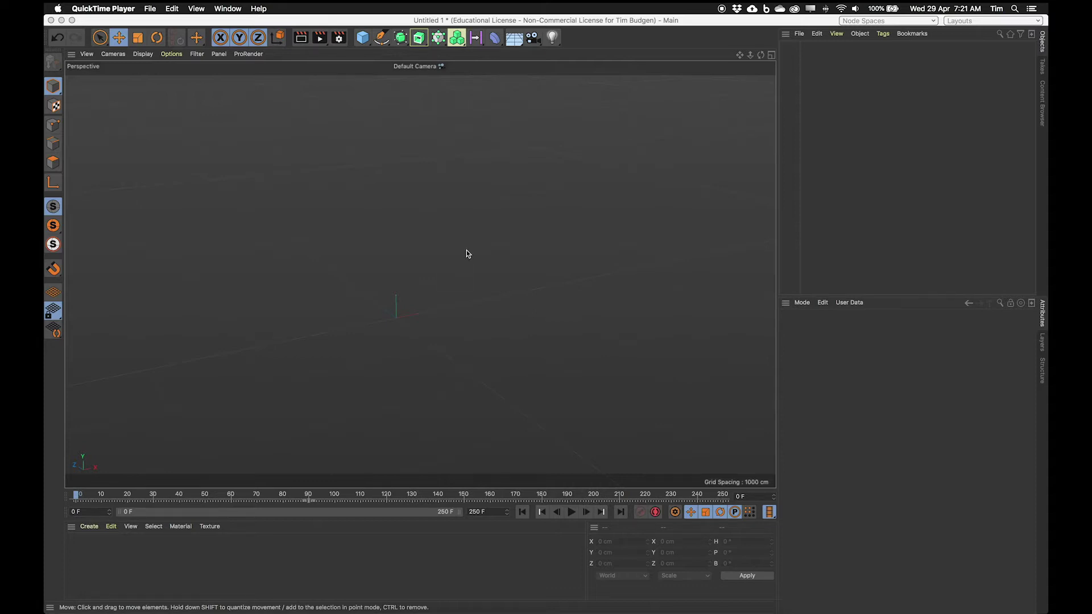
Step: Add a Floor object to the scene and give it a Collider Body simulation tag
click(157, 25)
click(152, 8)
mouse_move(219, 117)
click(286, 127)
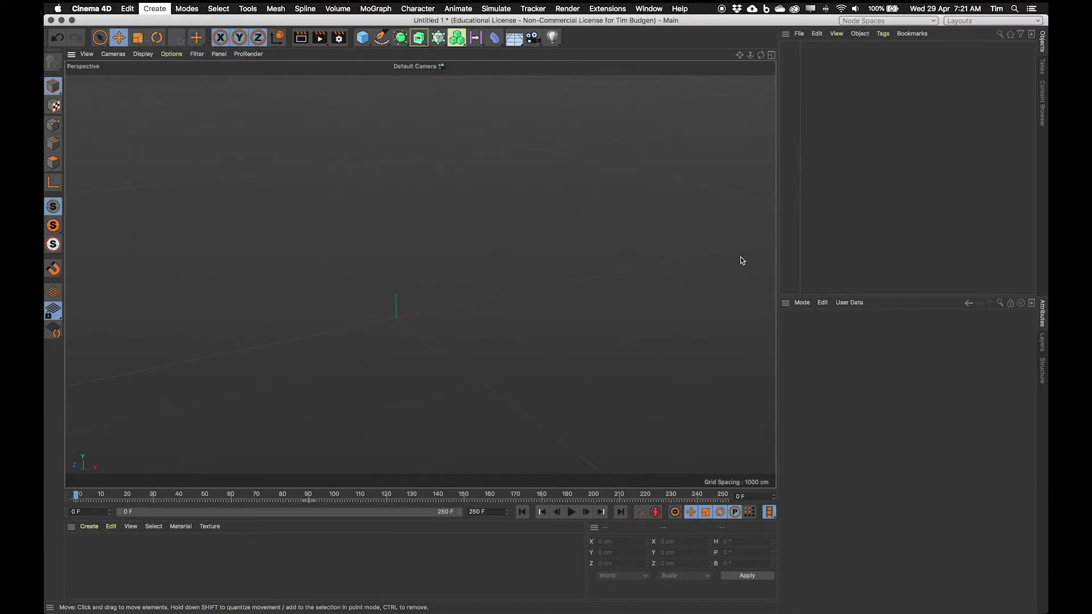
click(882, 34)
mouse_move(936, 162)
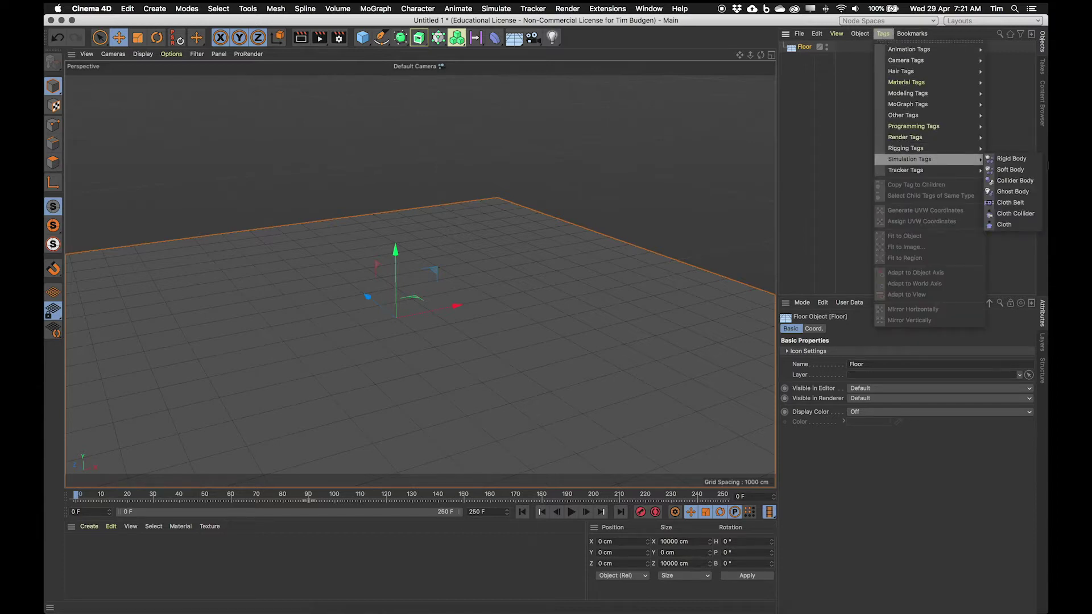
click(1015, 180)
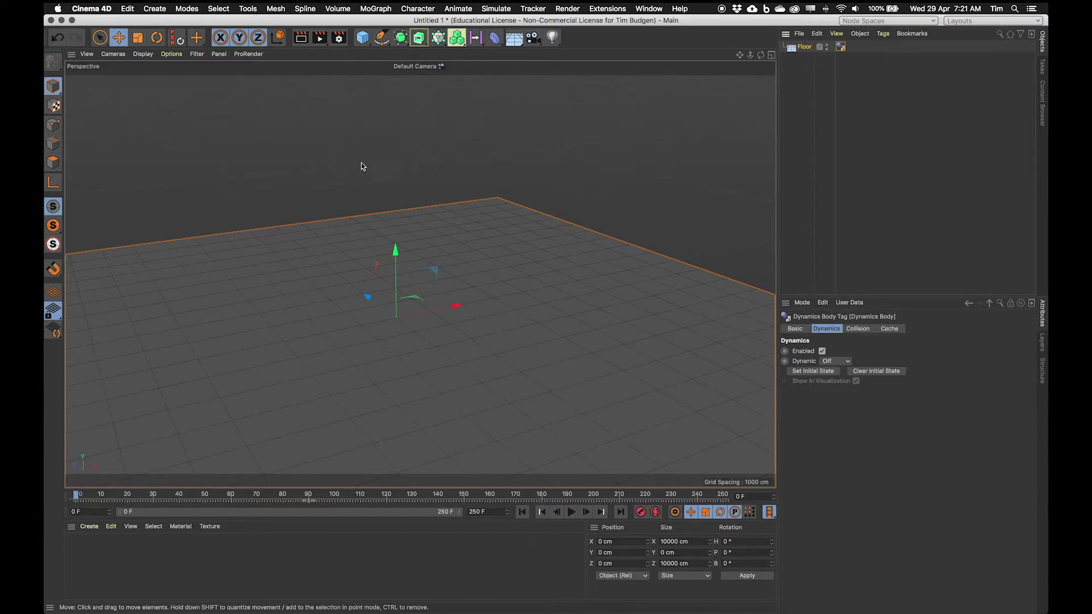
Step: Add a cube raised to about 234 cm in Y and reshape it into a brick of about 197 × 82 × 93 cm
click(164, 7)
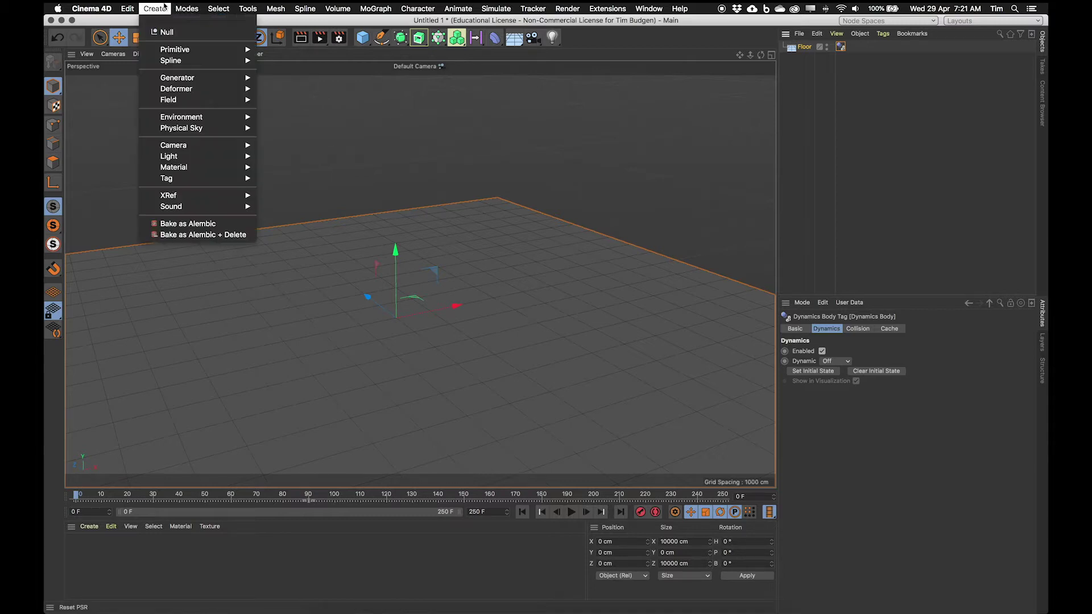
mouse_move(182, 49)
click(303, 63)
scroll(423, 334, up, 6)
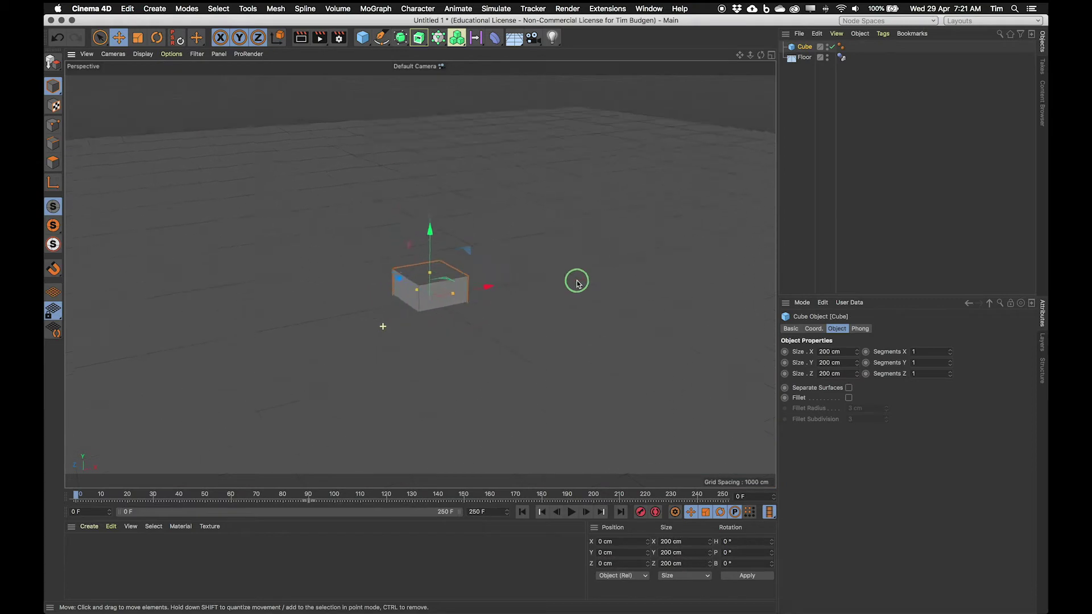
mouse_move(446, 230)
mouse_down()
mouse_move(462, 164)
mouse_move(439, 232)
mouse_up()
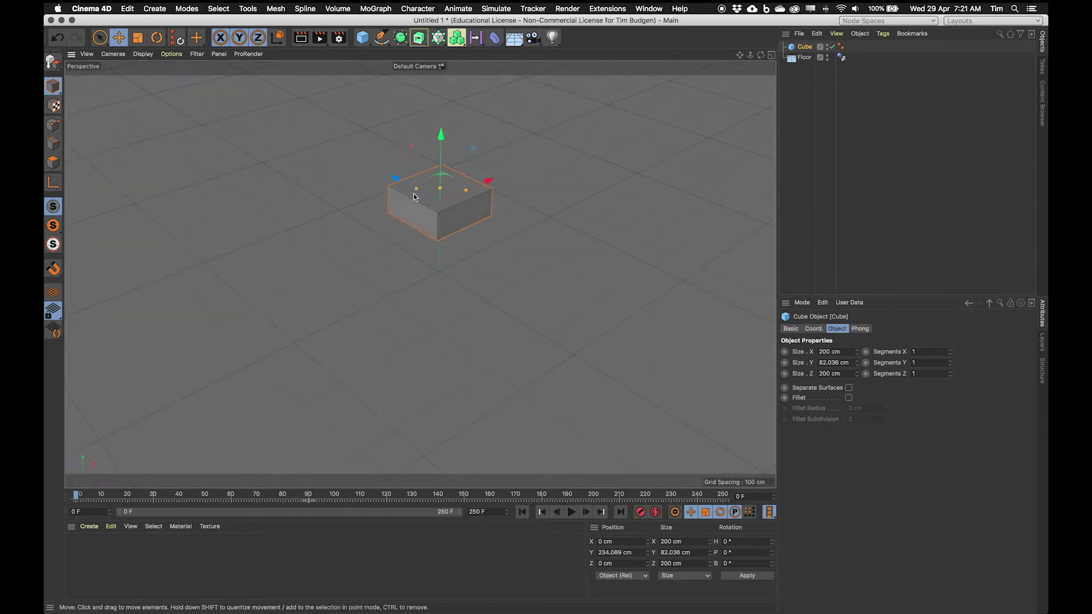
drag(417, 192, 427, 202)
alt+drag(453, 236, 376, 234)
drag(430, 181, 446, 185)
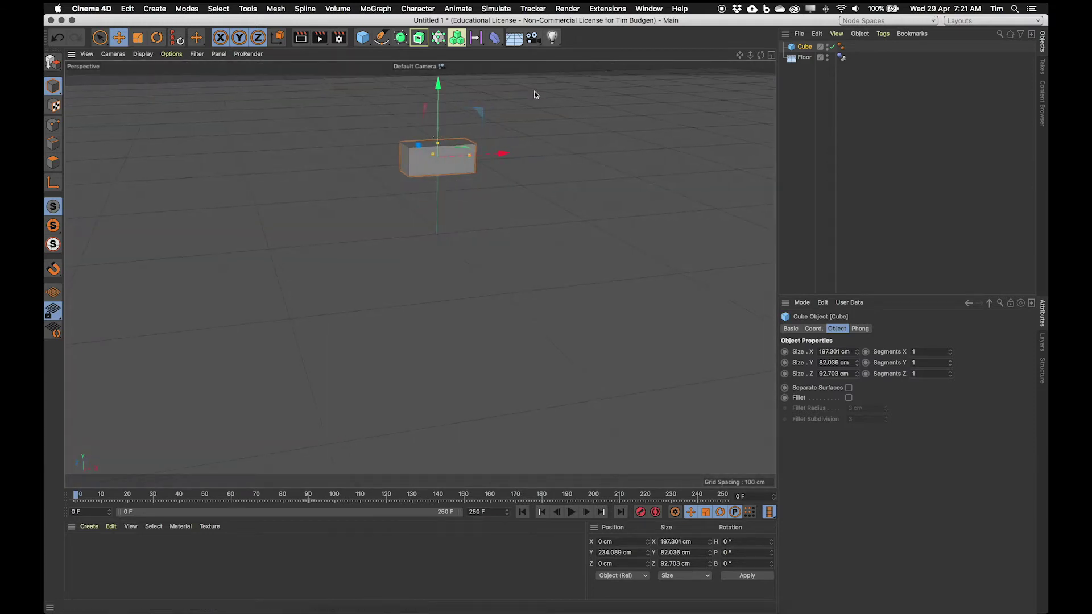
Step: Add a MoGraph Cloner and make the brick cube its child
click(378, 10)
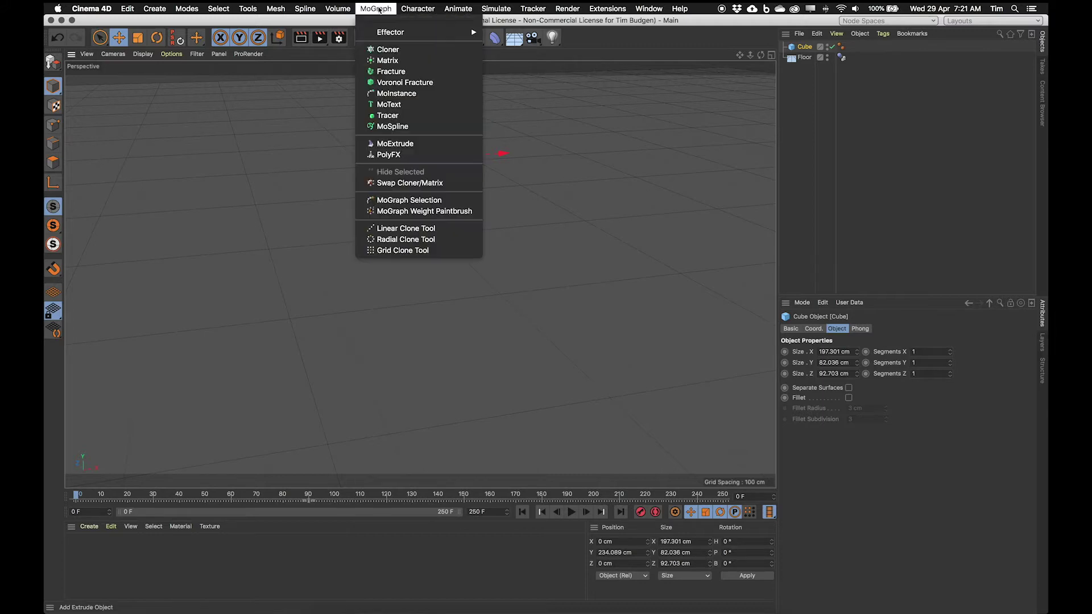
click(401, 50)
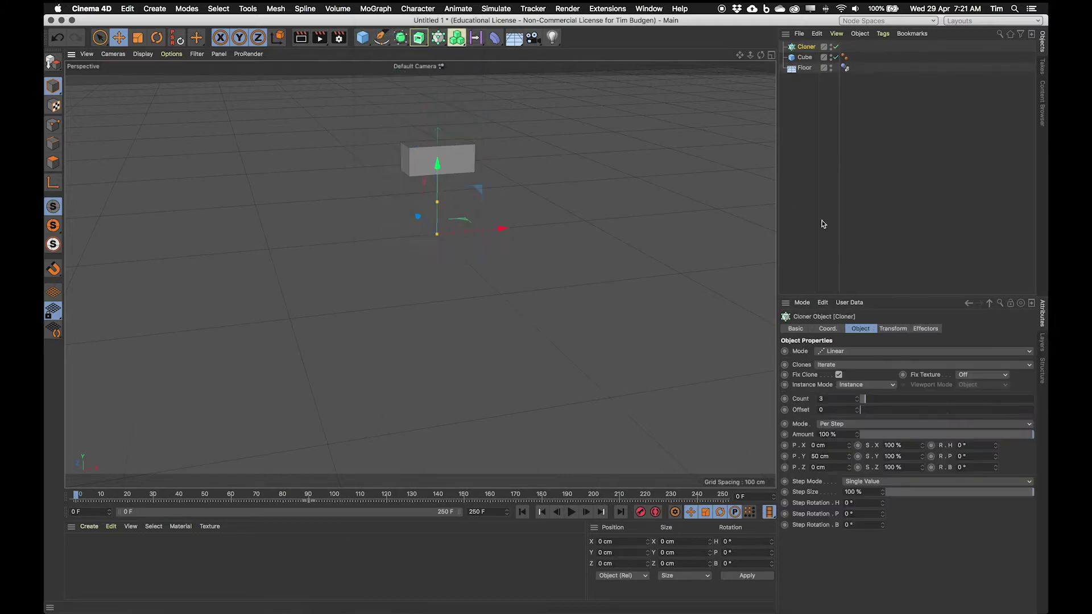
drag(804, 57, 807, 50)
click(807, 47)
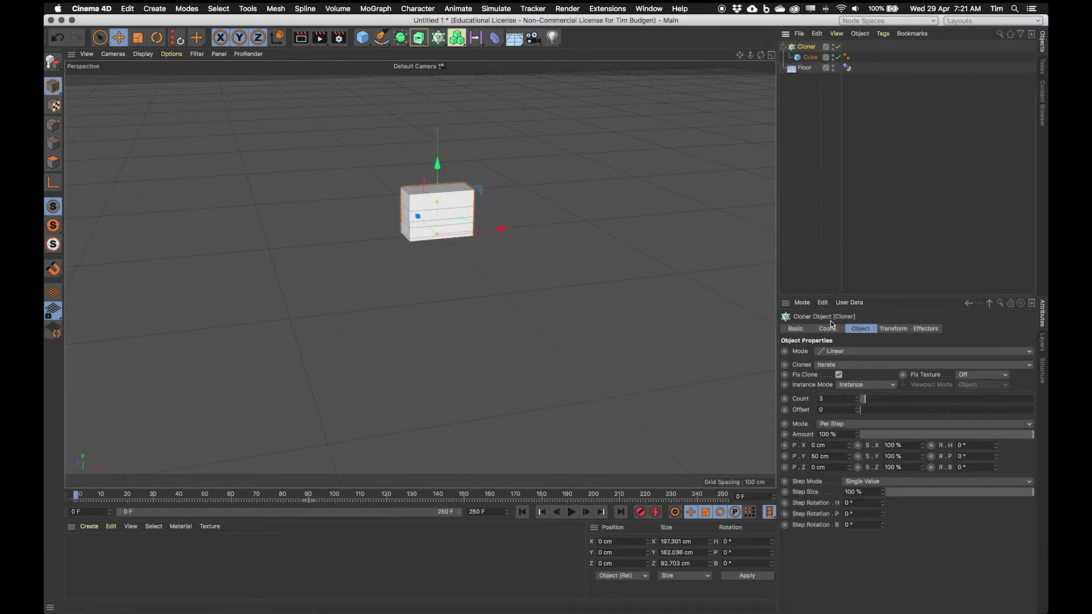
Step: Switch the cloner to Honeycomb Array with a size width of 102 cm and a size height of 190.41 cm
click(825, 352)
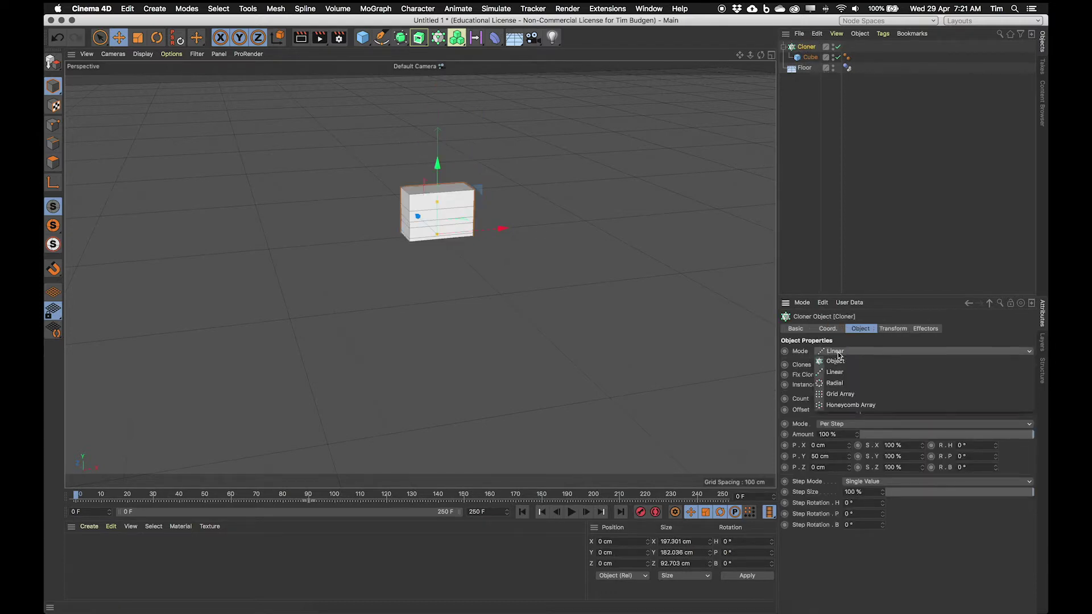
click(864, 406)
scroll(395, 203, down, 8)
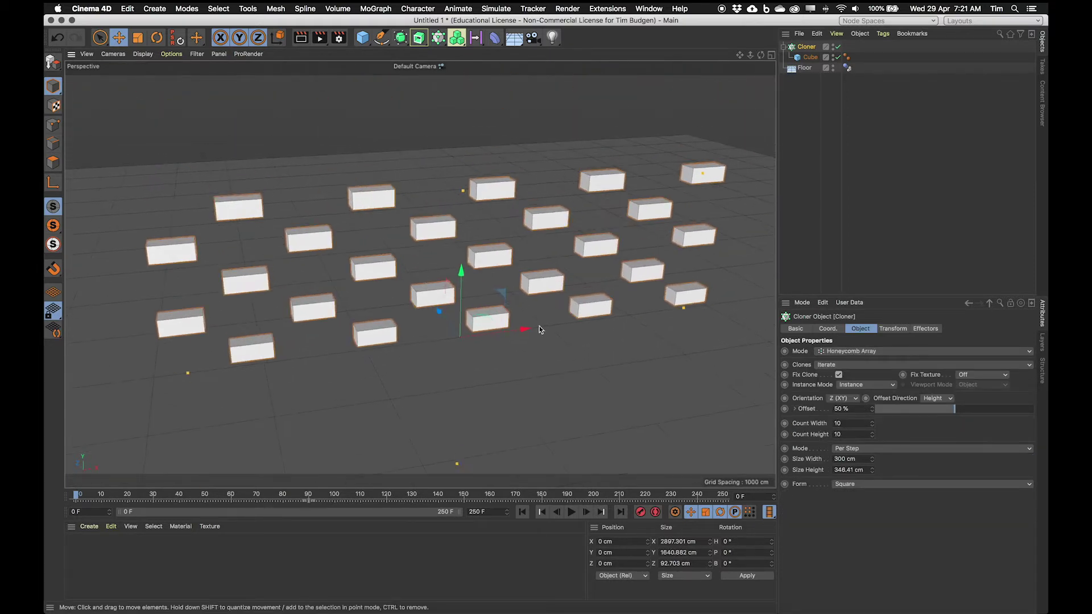
alt+drag(473, 324, 410, 276)
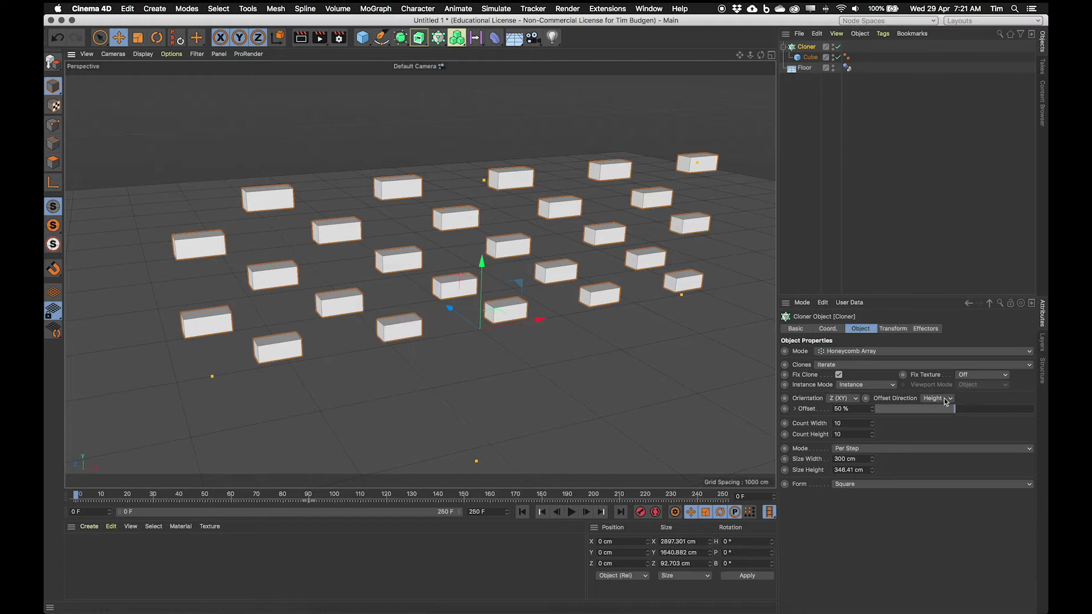
drag(872, 459, 800, 460)
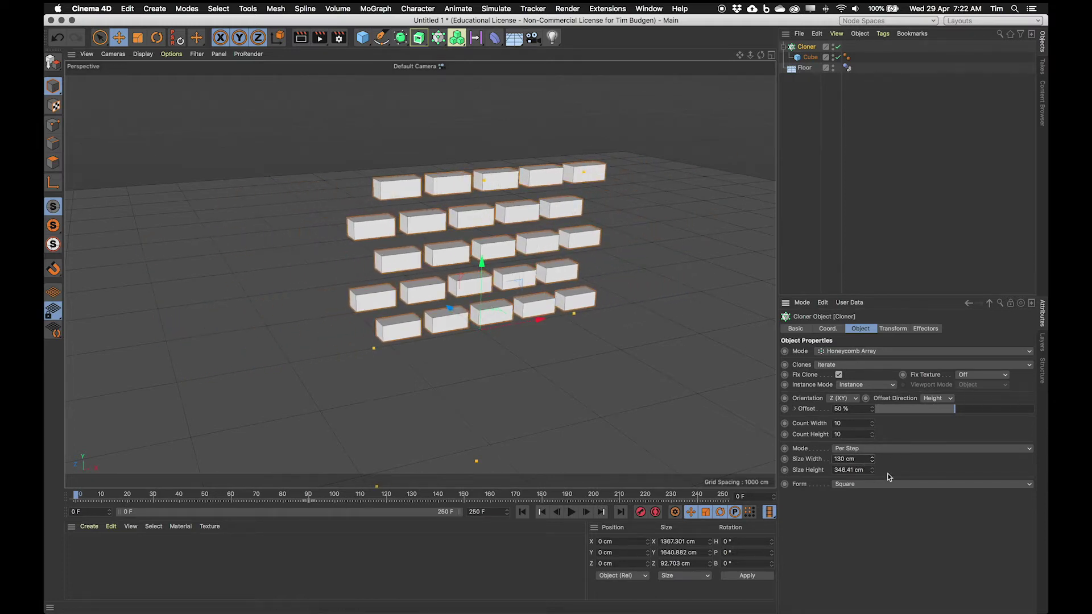
mouse_move(872, 459)
mouse_down()
mouse_move(858, 460)
mouse_move(878, 466)
mouse_move(870, 473)
mouse_move(851, 472)
mouse_up()
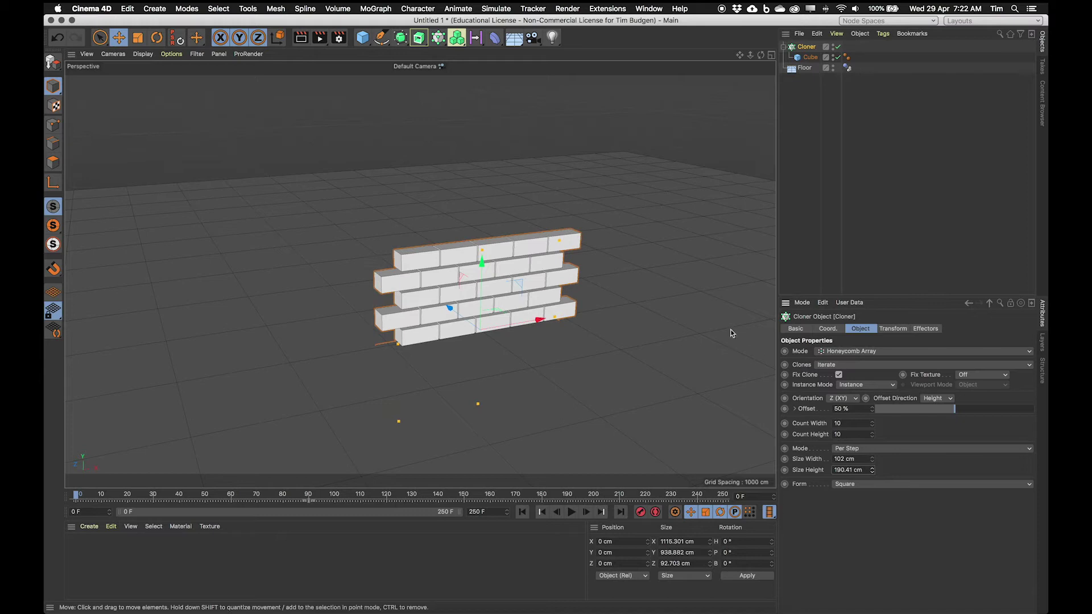
Step: Set the cloner's Count Width to 20
click(873, 422)
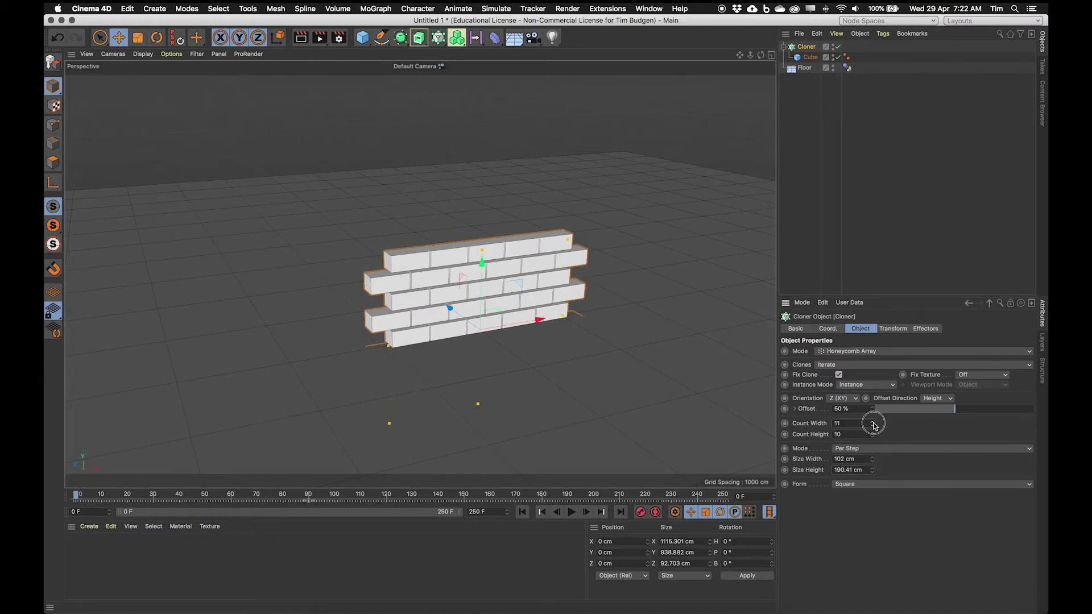
click(873, 422)
click(873, 422)
click(873, 422)
click(872, 423)
click(873, 422)
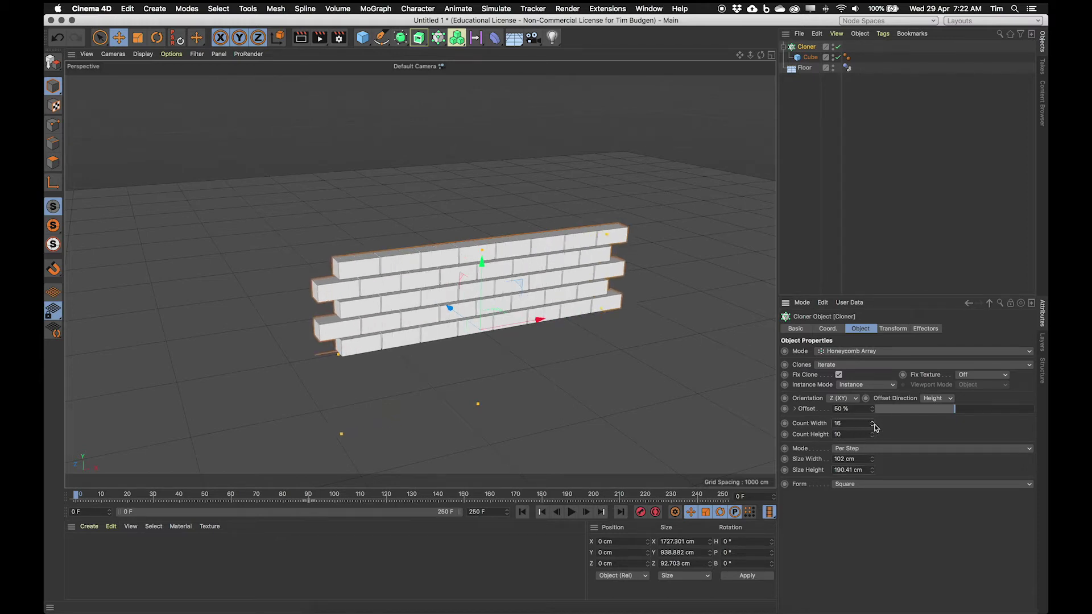
click(872, 423)
click(872, 422)
click(872, 423)
click(872, 422)
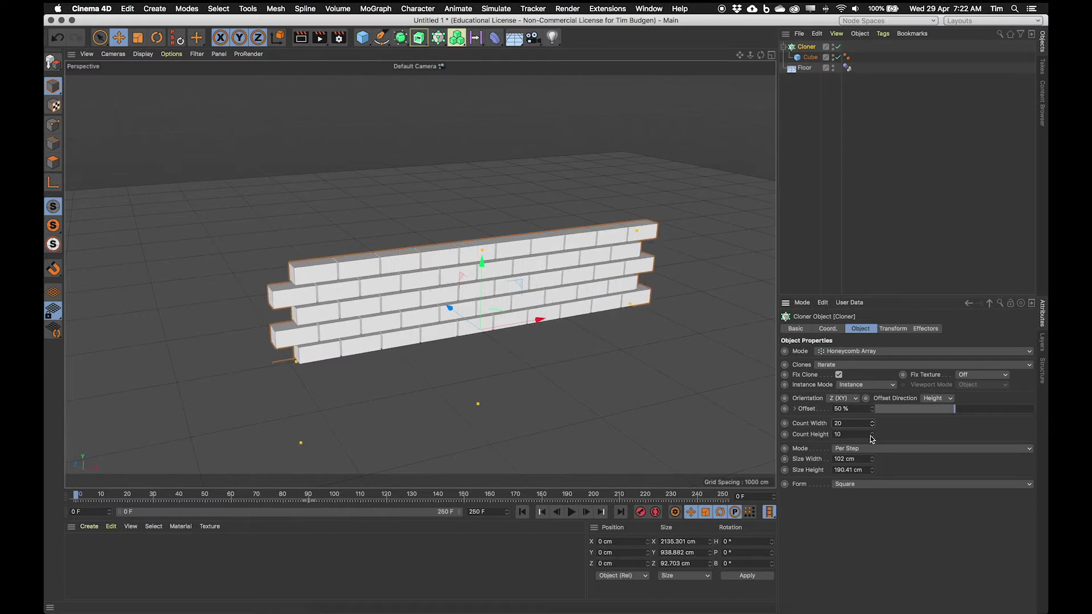
Step: Set the cloner's Count Height to 18
click(873, 434)
click(873, 435)
click(872, 435)
click(872, 435)
click(872, 435)
click(872, 435)
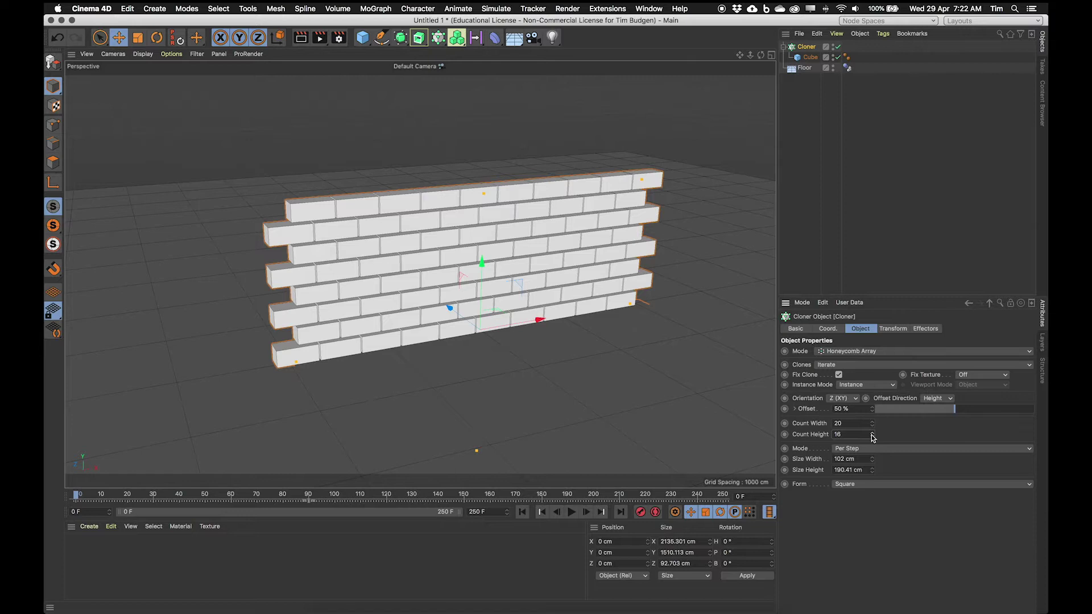
click(872, 434)
click(873, 434)
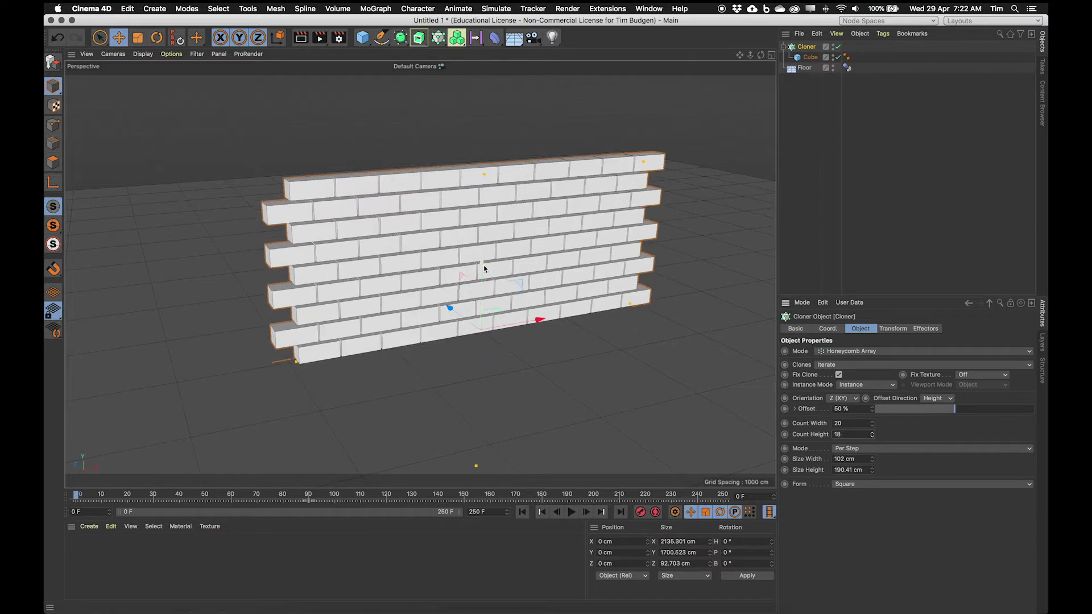
Step: Set the cloner's Count Height to 12 and raise the wall above the floor to about 599 cm in Y
drag(484, 265, 505, 84)
scroll(475, 190, down, 5)
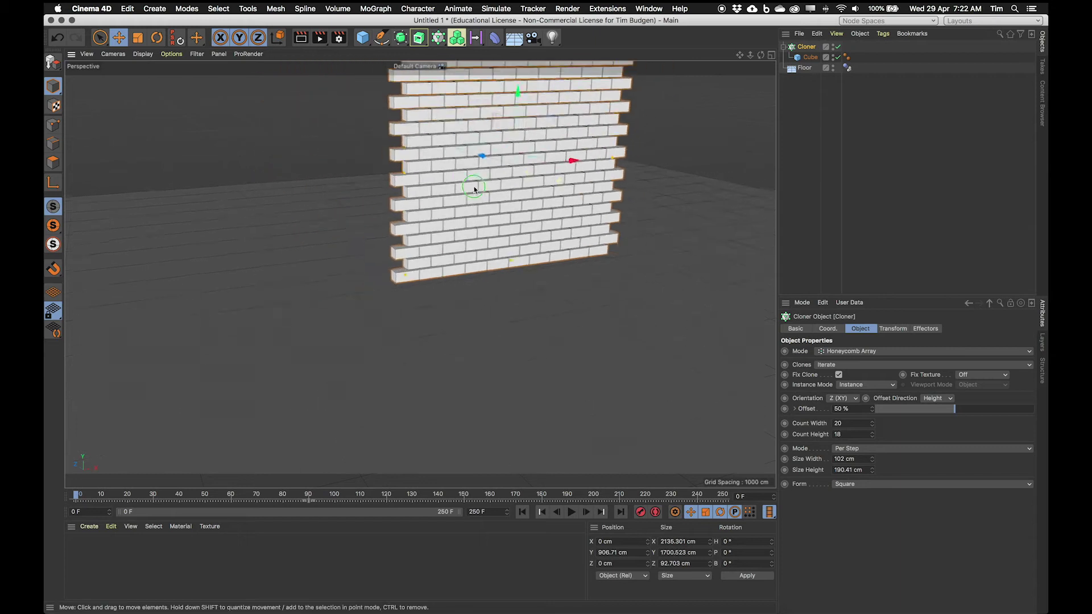
middle_drag(475, 189, 470, 267)
click(859, 436)
text(12)
key(Return)
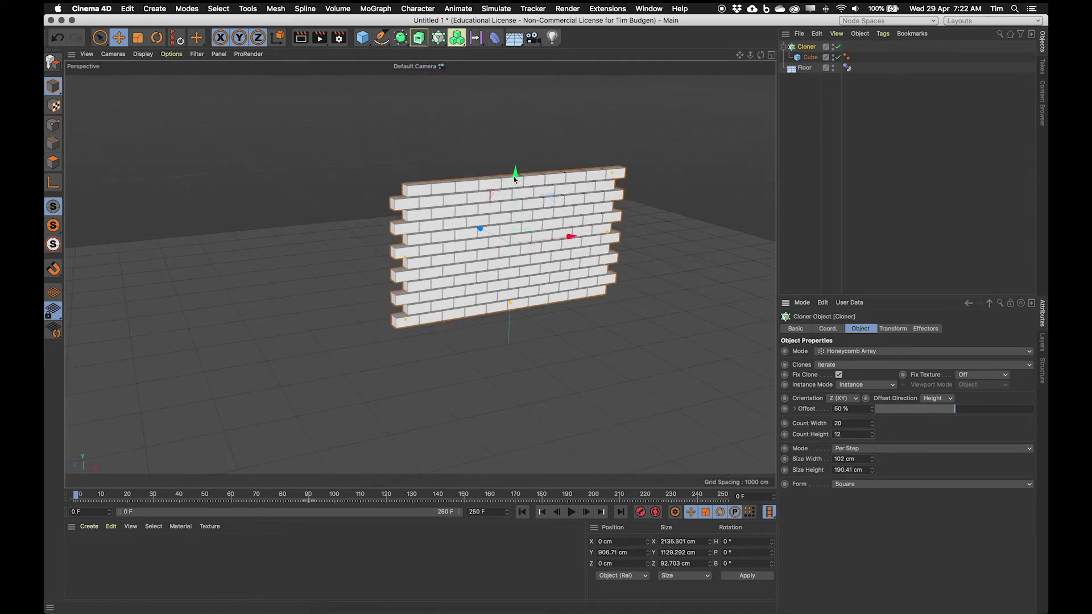
drag(514, 180, 517, 210)
key(super+z)
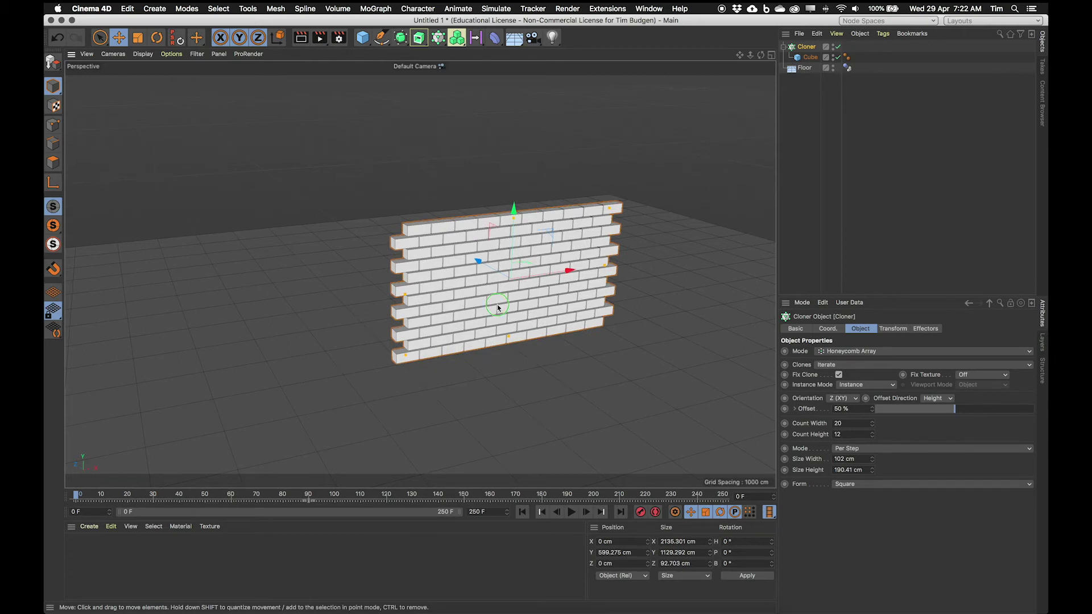
Step: Adjust the horizontal brick spacing by setting the cloner's size width to 101 cm
scroll(497, 303, up, 10)
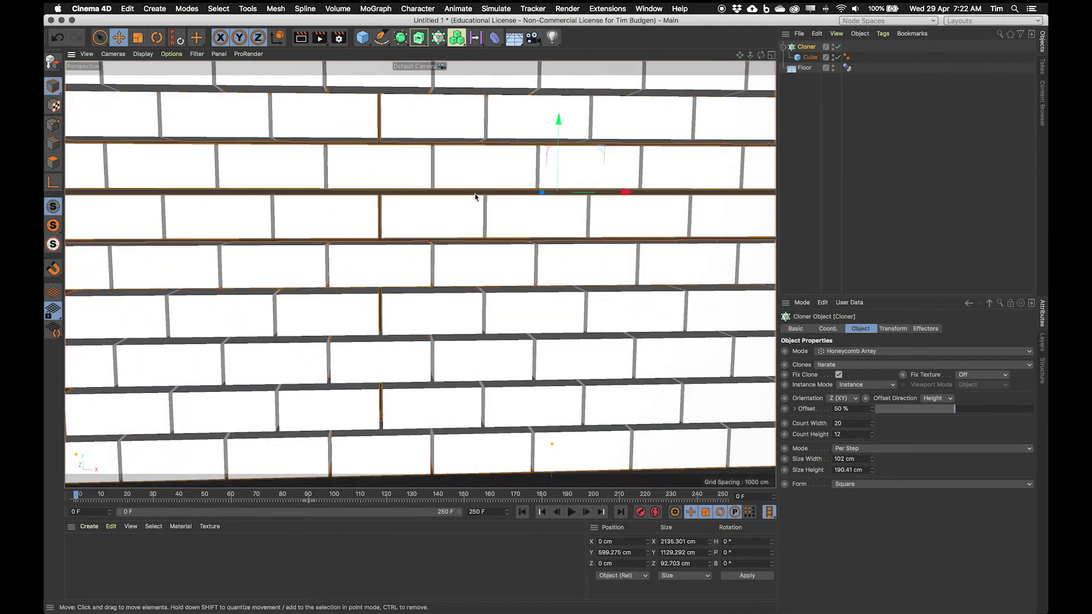
alt+drag(454, 226, 494, 246)
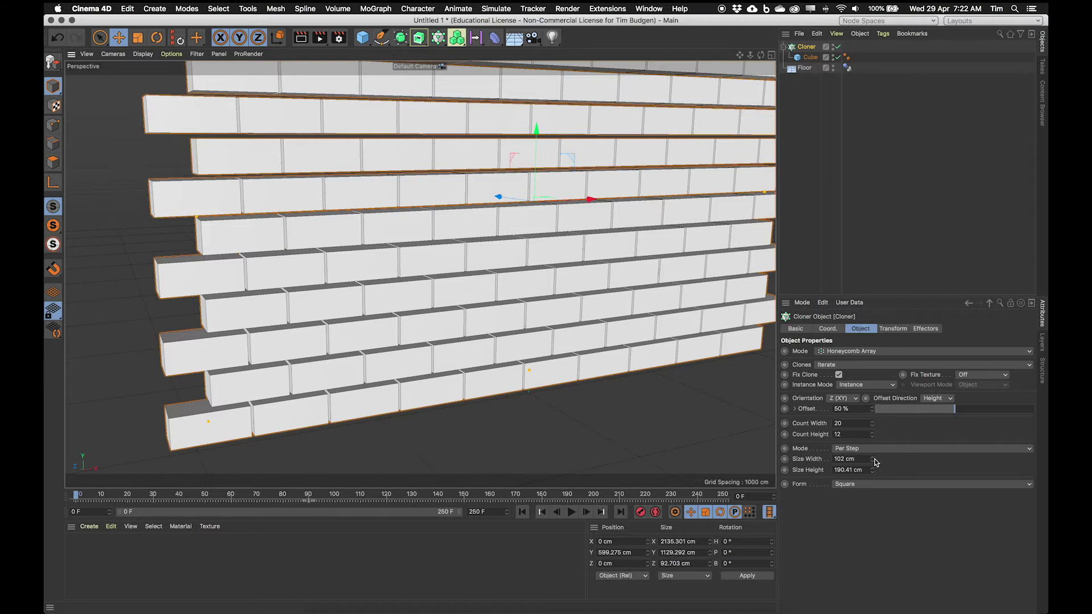
drag(873, 459, 870, 459)
scroll(302, 249, up, 3)
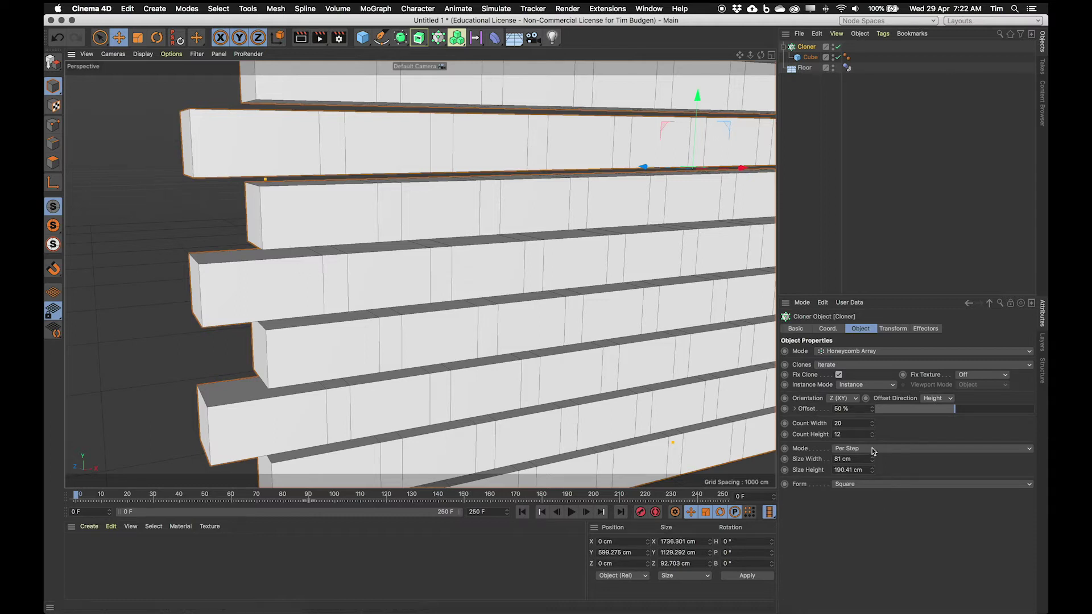
drag(874, 464, 889, 460)
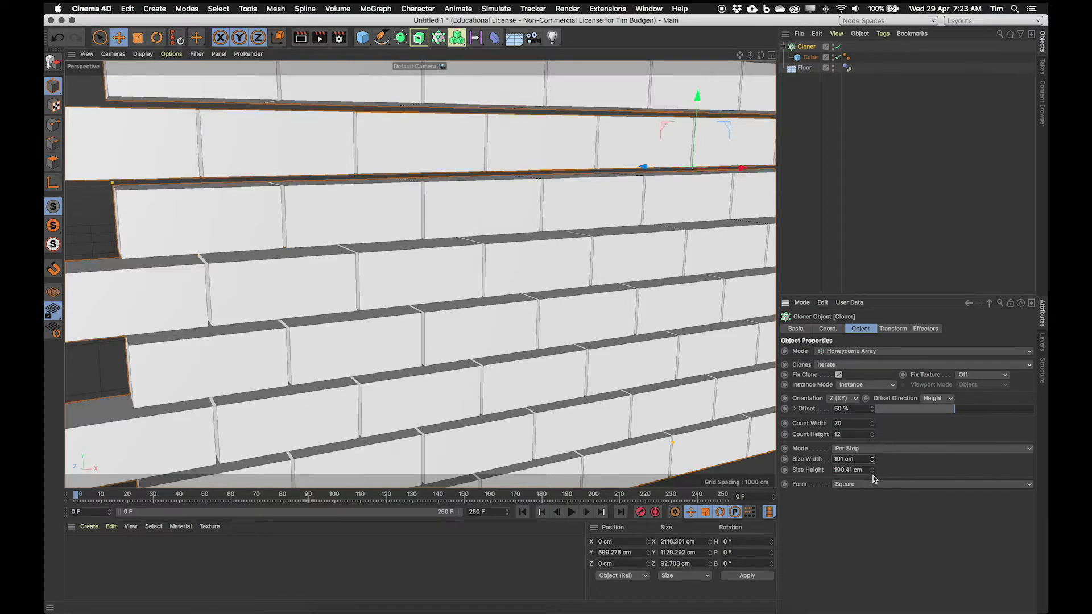
Step: Tighten the cloner's spacing to 91 cm width and 173.41 cm height, and lower the wall to about 483 cm in Y
drag(874, 476, 542, 242)
scroll(541, 243, down, 5)
alt+drag(463, 236, 426, 227)
mouse_move(500, 129)
mouse_down()
mouse_move(494, 182)
mouse_move(501, 137)
mouse_up()
drag(873, 461, 862, 461)
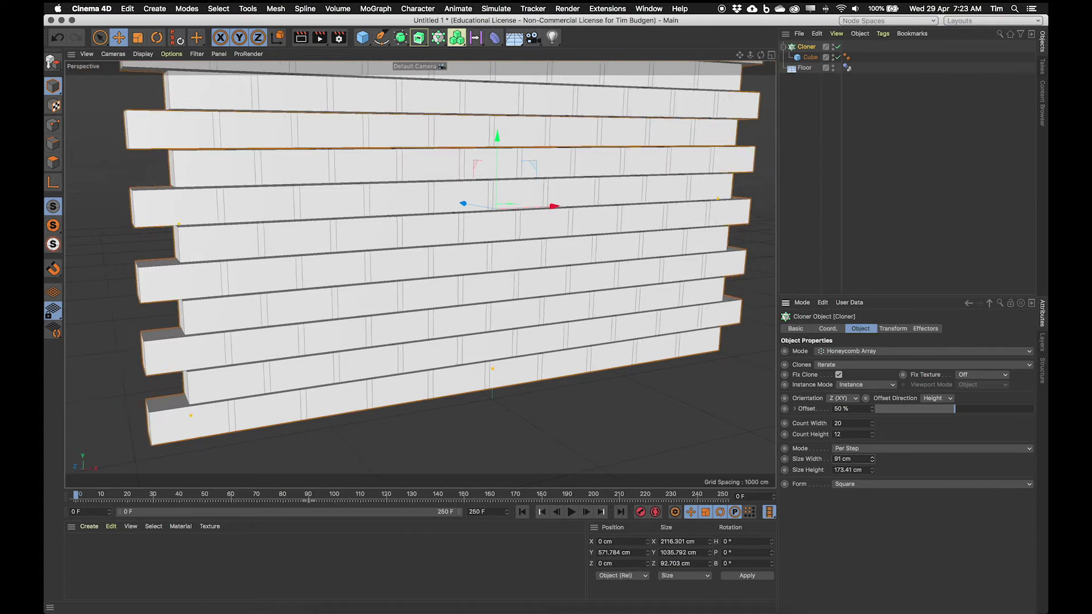
drag(497, 137, 499, 170)
Step: Give the Cloner a Rigid Body simulation tag
click(807, 47)
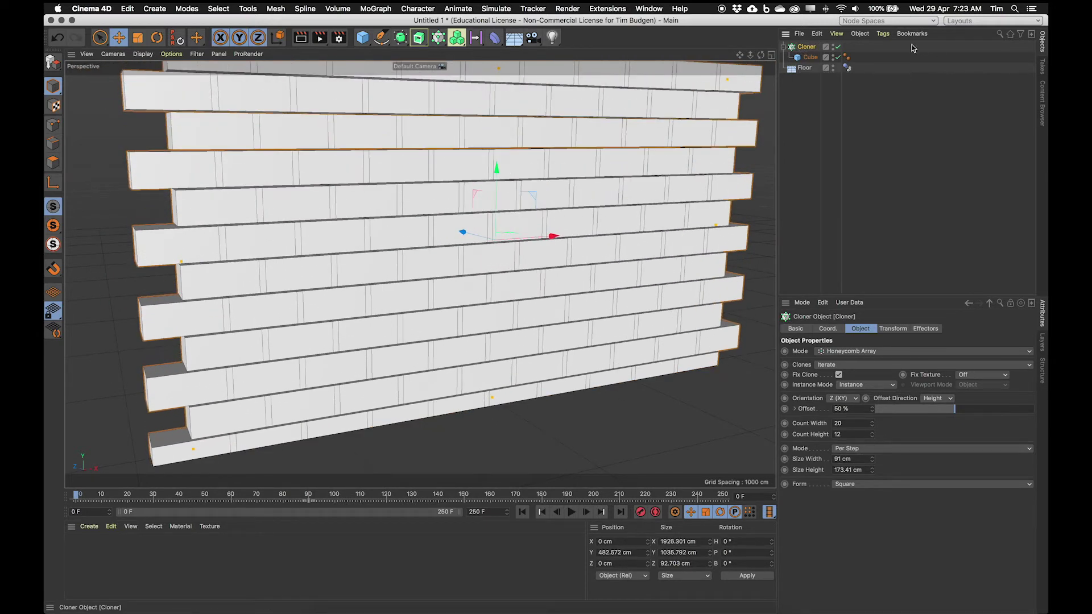
click(882, 33)
mouse_move(953, 150)
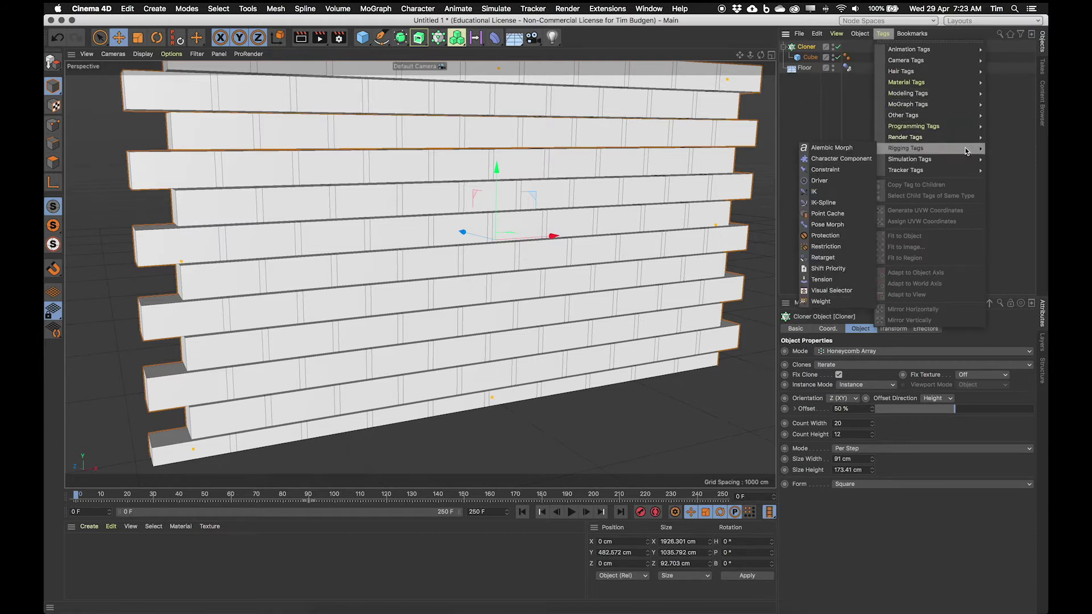
click(1001, 188)
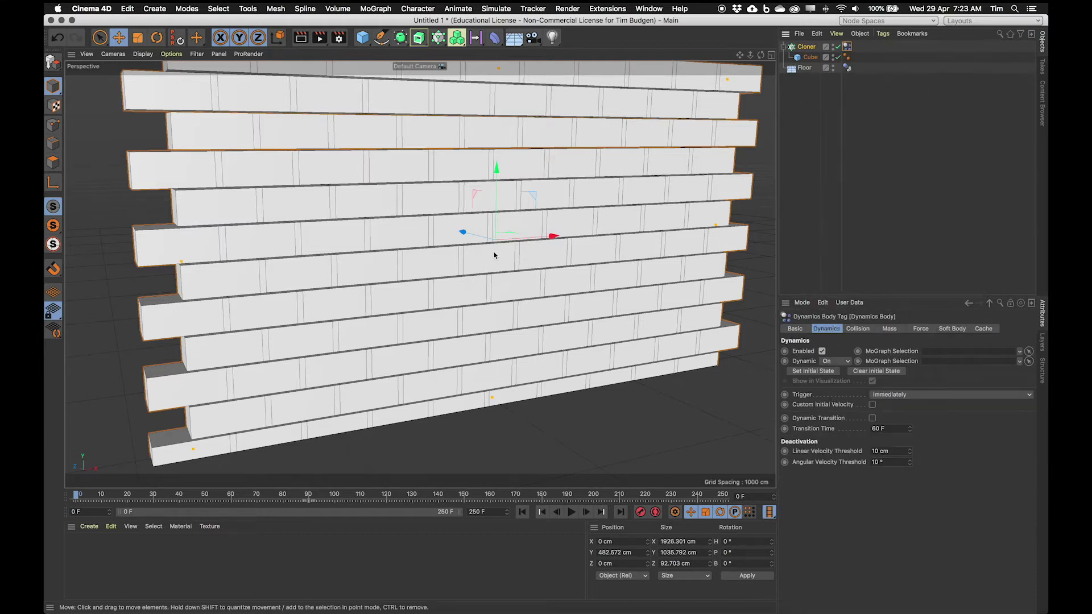
Step: Play the wall's dynamics simulation twice from the first frame, rewind it, and examine the gaps between the bricks up close
scroll(524, 223, down, 5)
alt+middle_drag(524, 224, 468, 250)
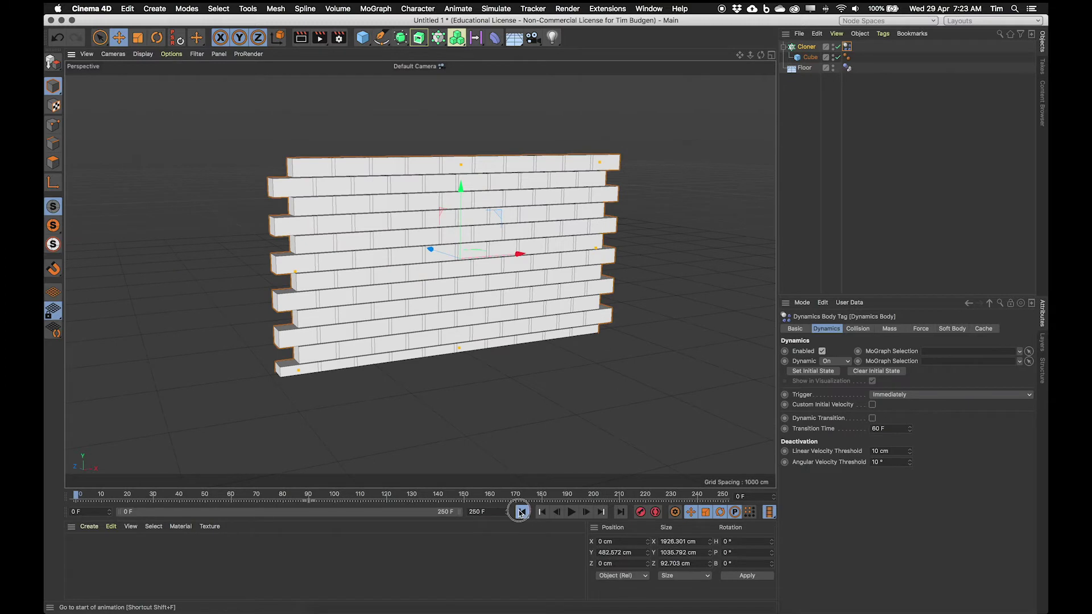
click(571, 513)
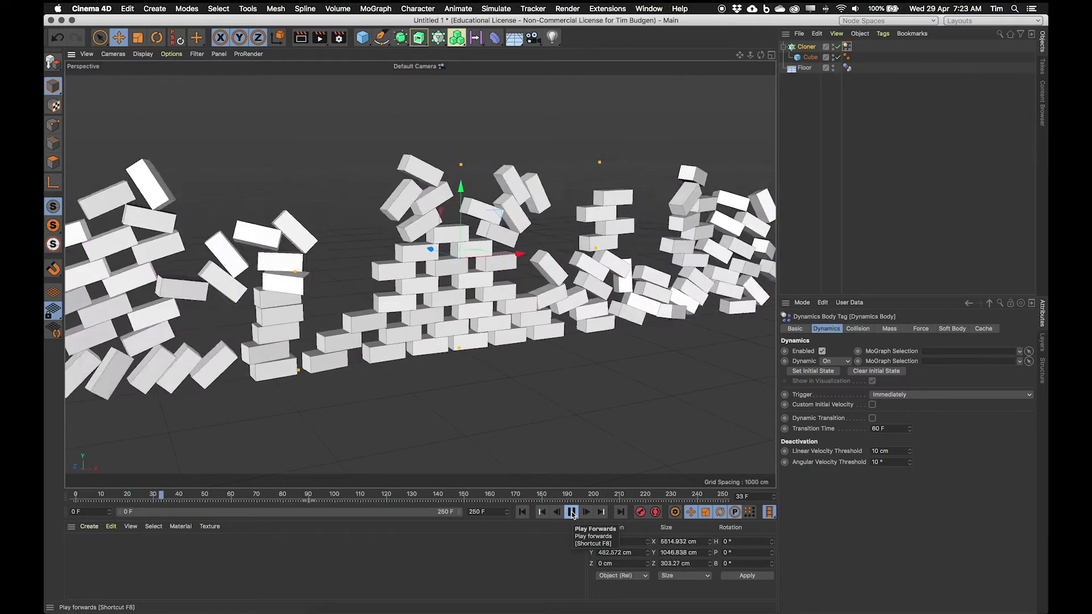
click(571, 512)
click(525, 512)
click(570, 512)
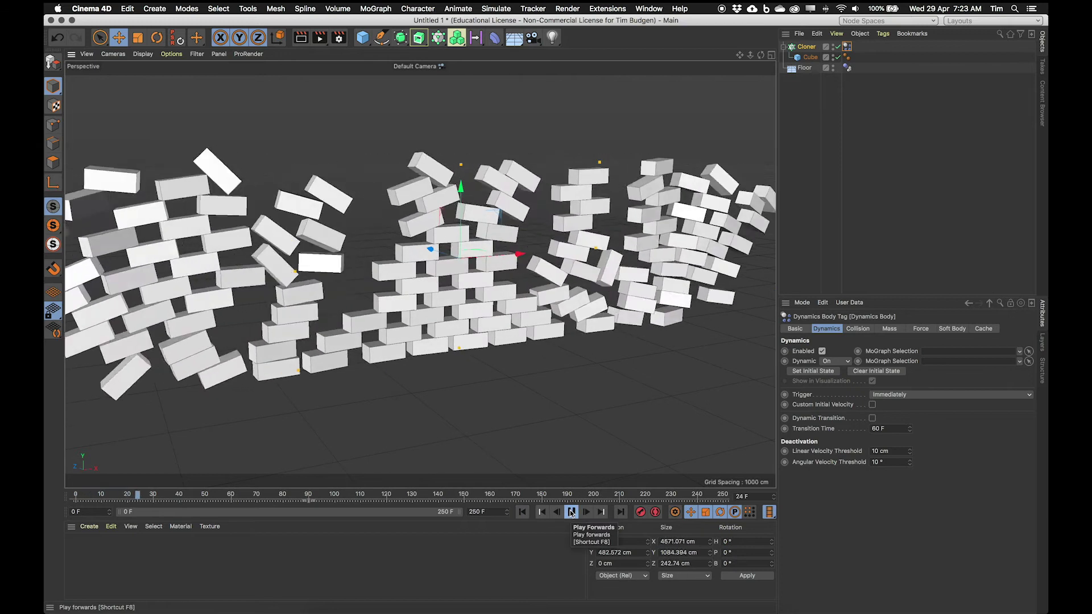
click(570, 512)
click(522, 512)
scroll(546, 302, up, 10)
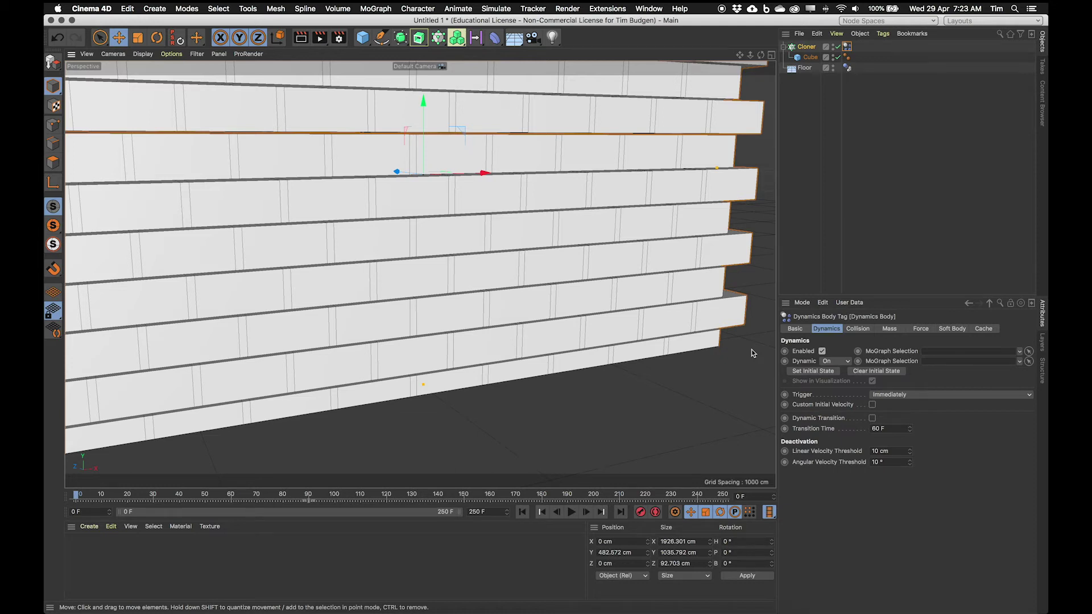
Step: Widen the cloner's size width to 101 cm and raise the brick wall to about 555 cm in Y
click(806, 47)
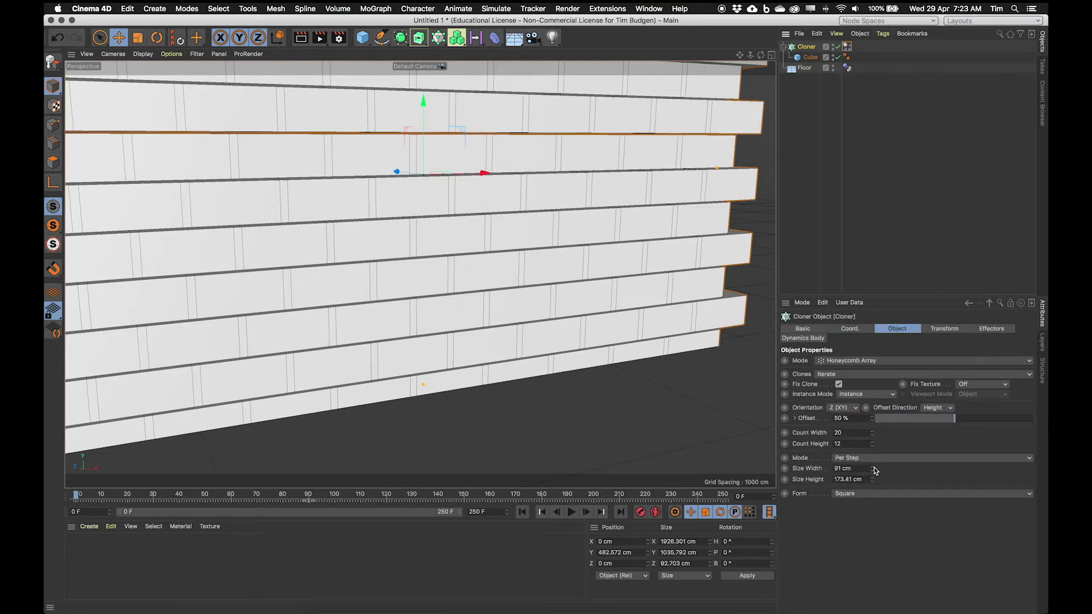
drag(873, 468, 873, 452)
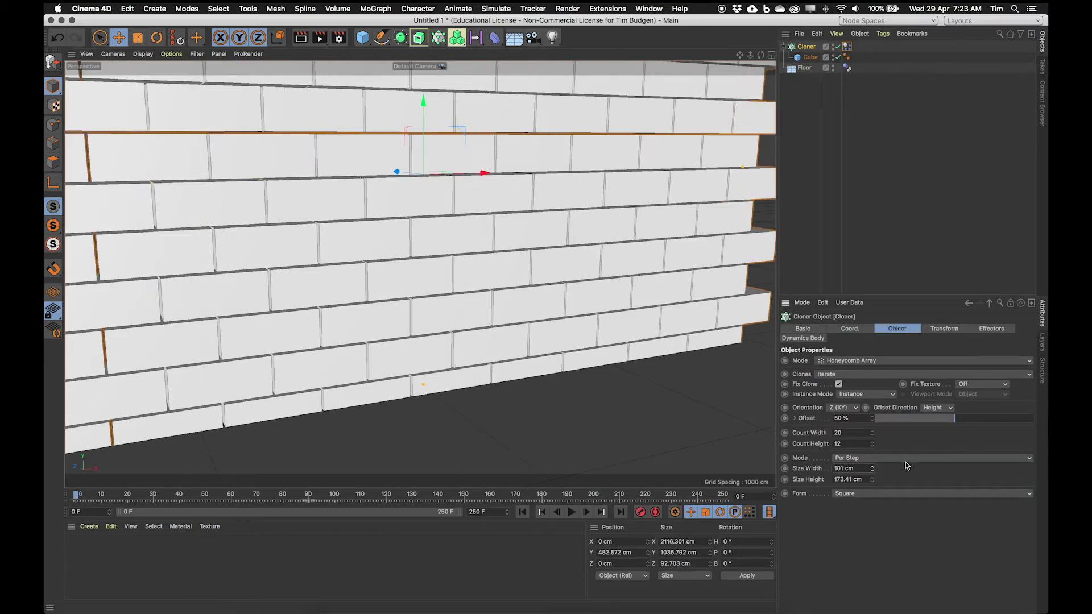
alt+drag(253, 343, 199, 331)
drag(365, 163, 373, 138)
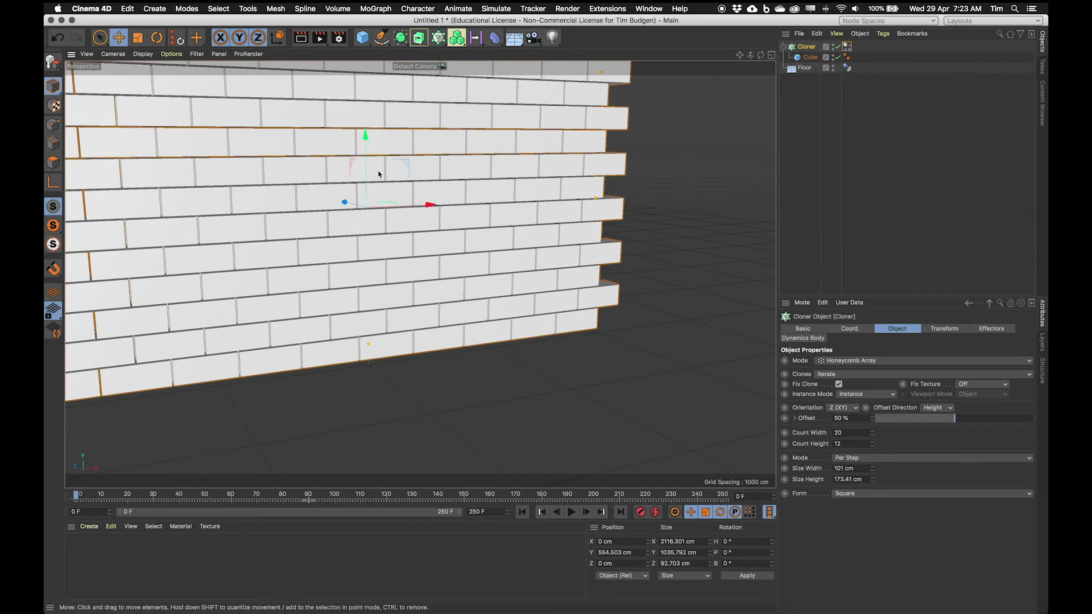
Step: Examine the gaps between the bricks, and run the wall's dynamics simulation until it settles, stopping at about frame 175
scroll(371, 229, up, 10)
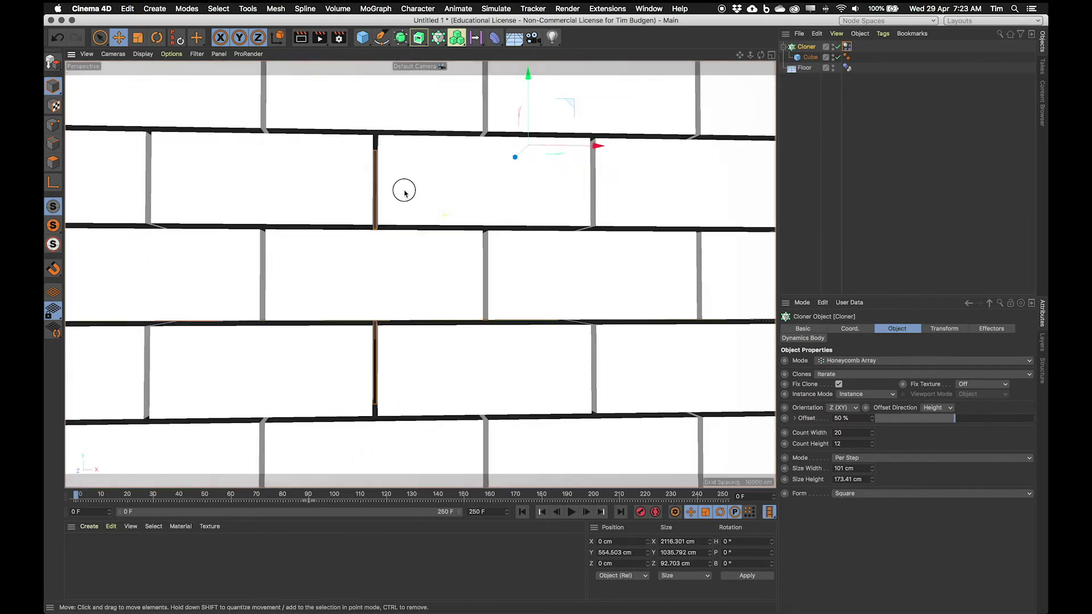
scroll(398, 192, down, 2)
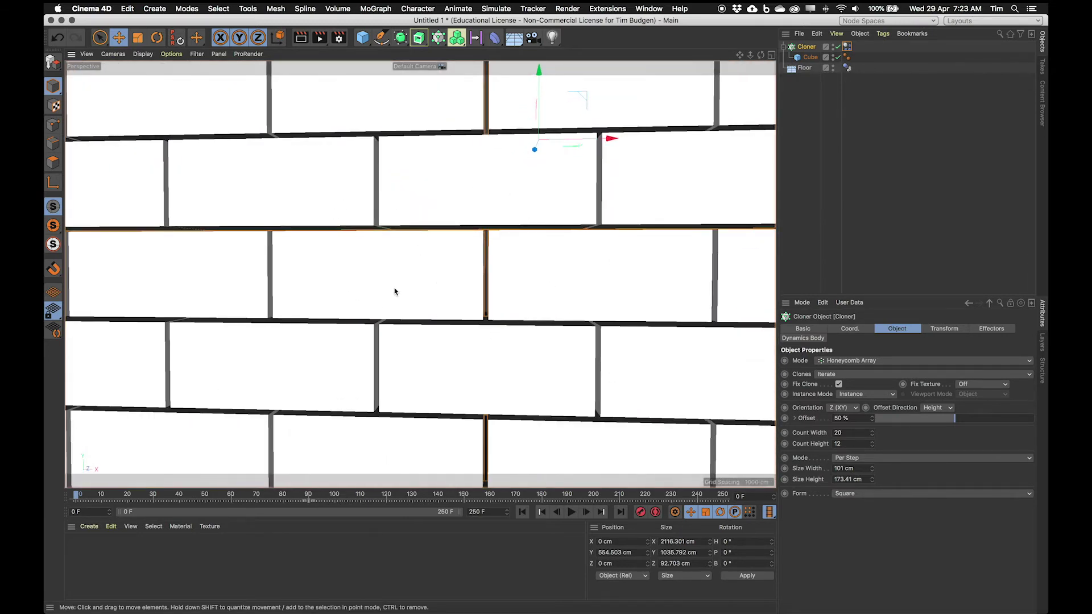
alt+drag(394, 291, 410, 317)
scroll(410, 316, down, 10)
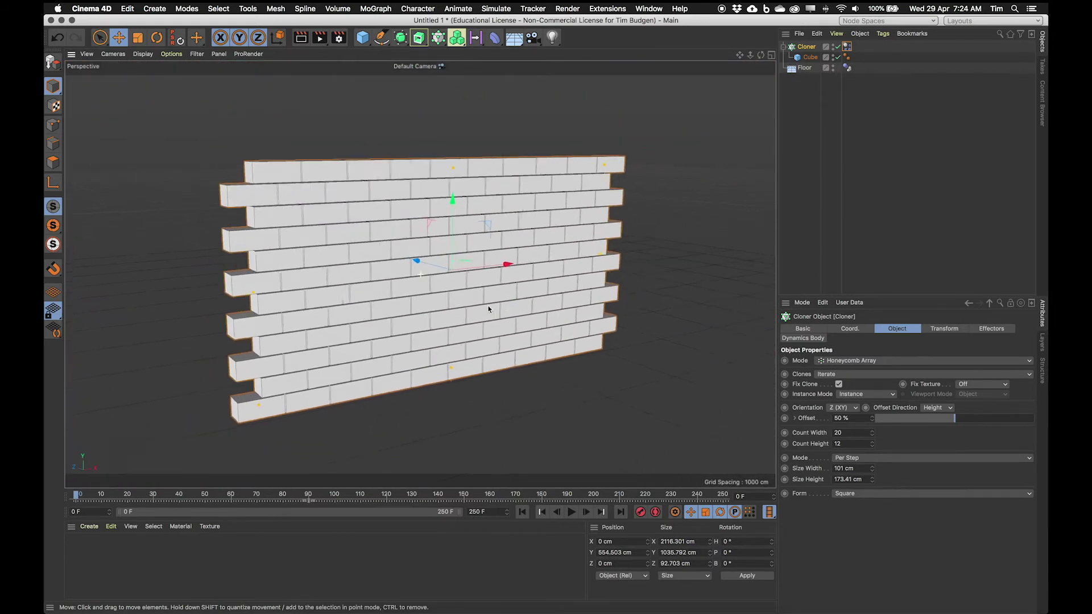
alt+drag(486, 309, 500, 318)
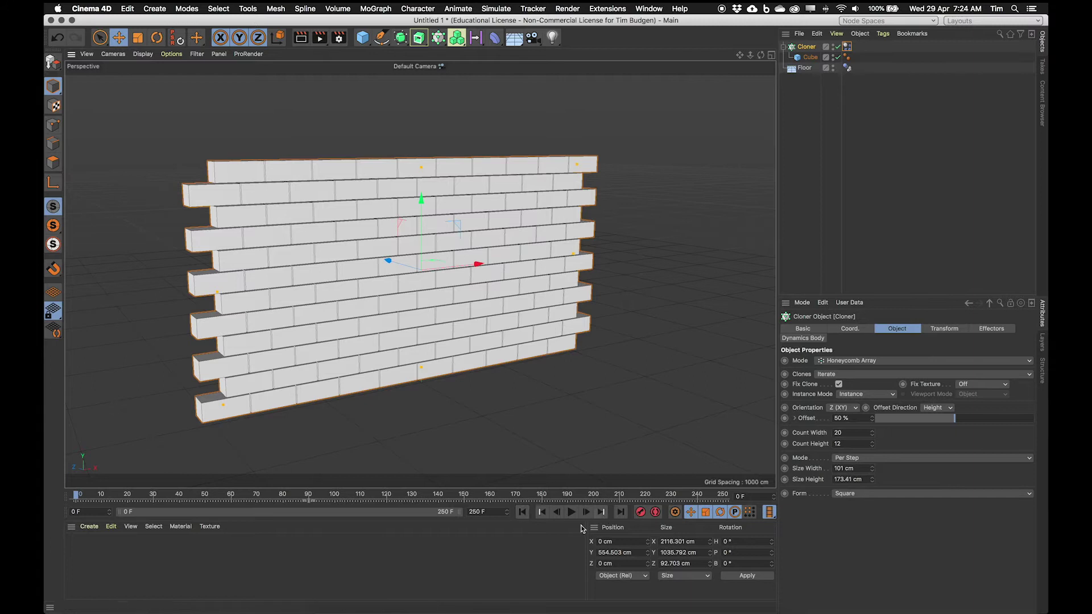
click(571, 512)
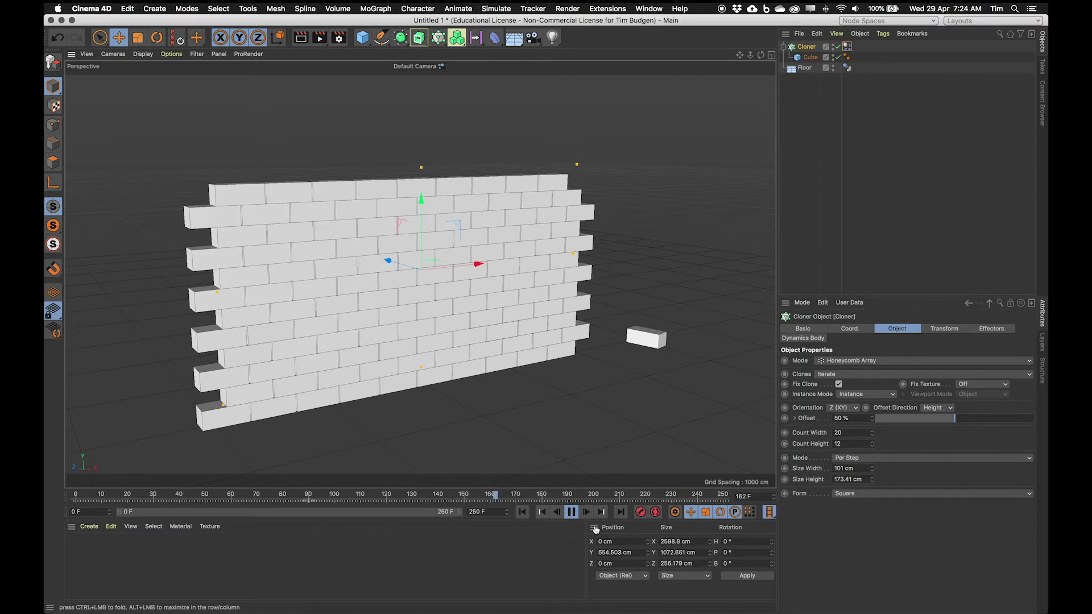
click(571, 513)
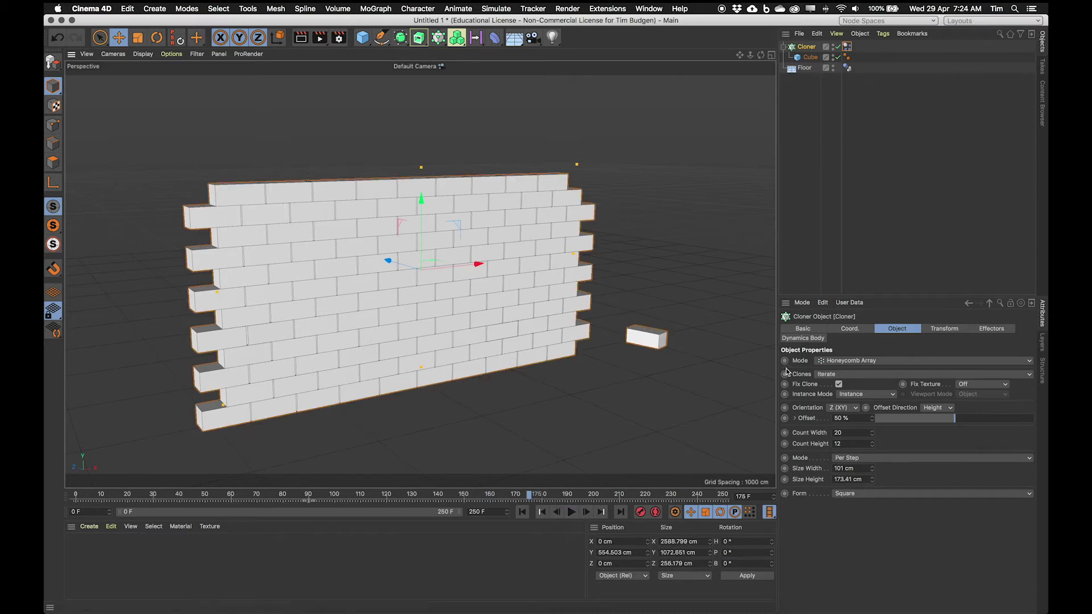
Step: Set the settled bricks as the initial state in the Cloner's dynamics tag and rewind to the first frame
alt+right_drag(442, 373, 517, 352)
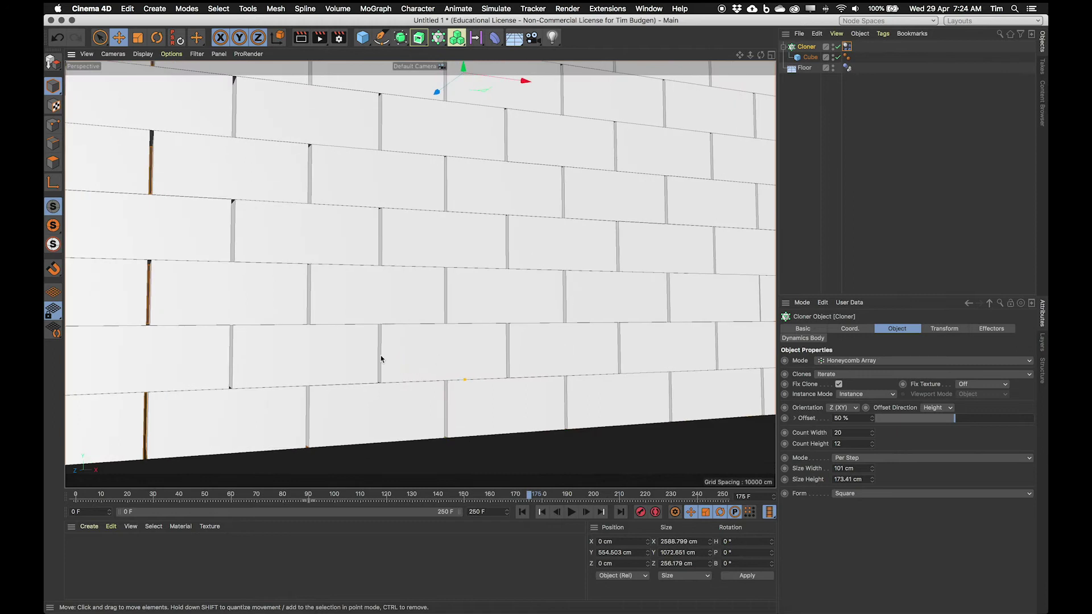
scroll(485, 263, down, 10)
alt+drag(483, 259, 678, 304)
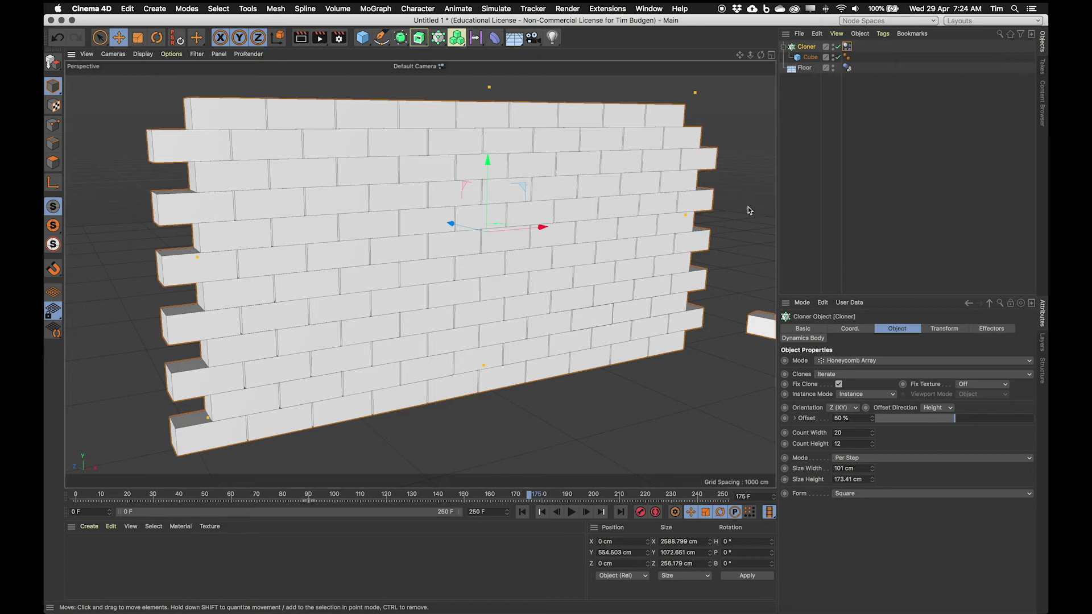
click(846, 47)
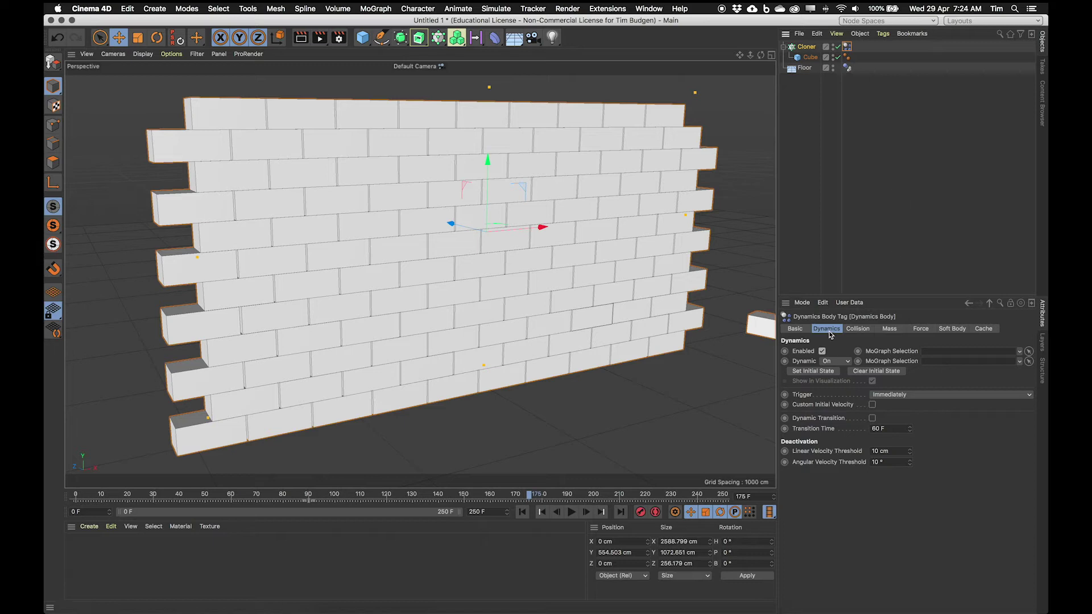
click(814, 371)
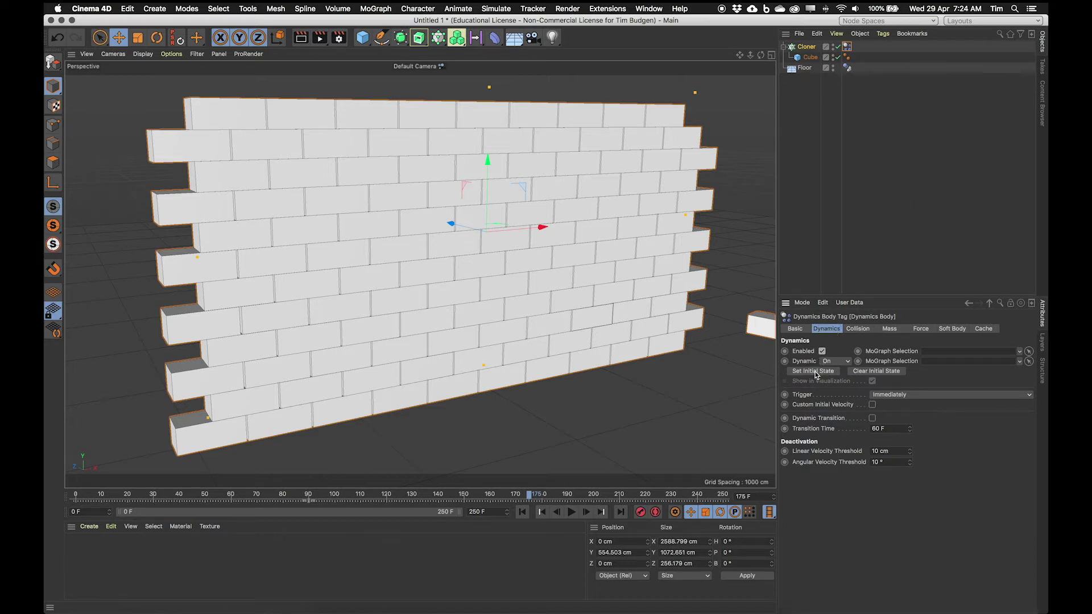
click(522, 512)
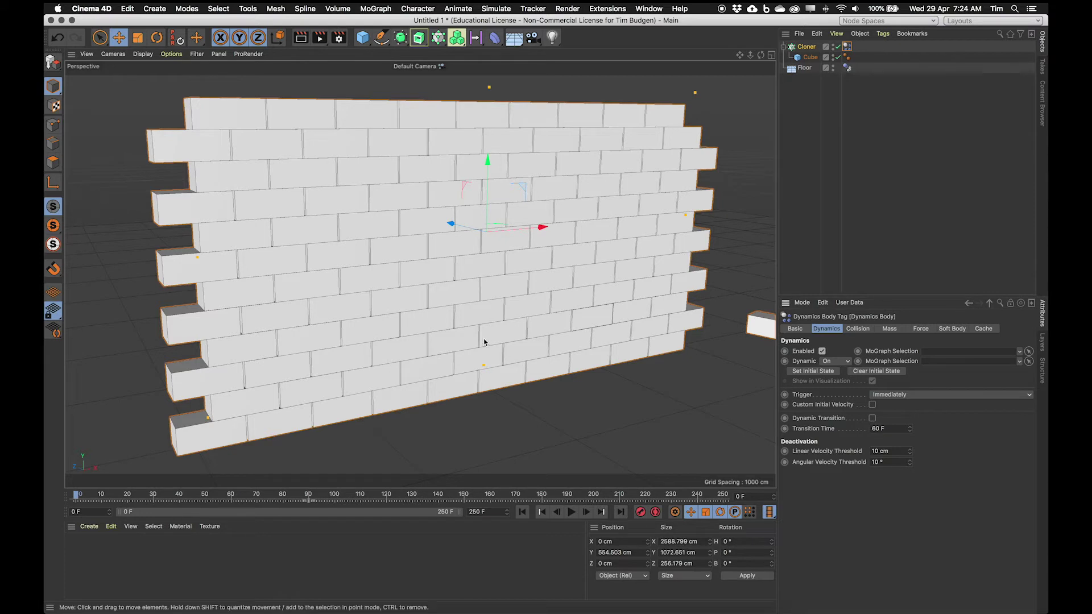
Step: Add a sphere primitive to the scene
scroll(483, 341, down, 10)
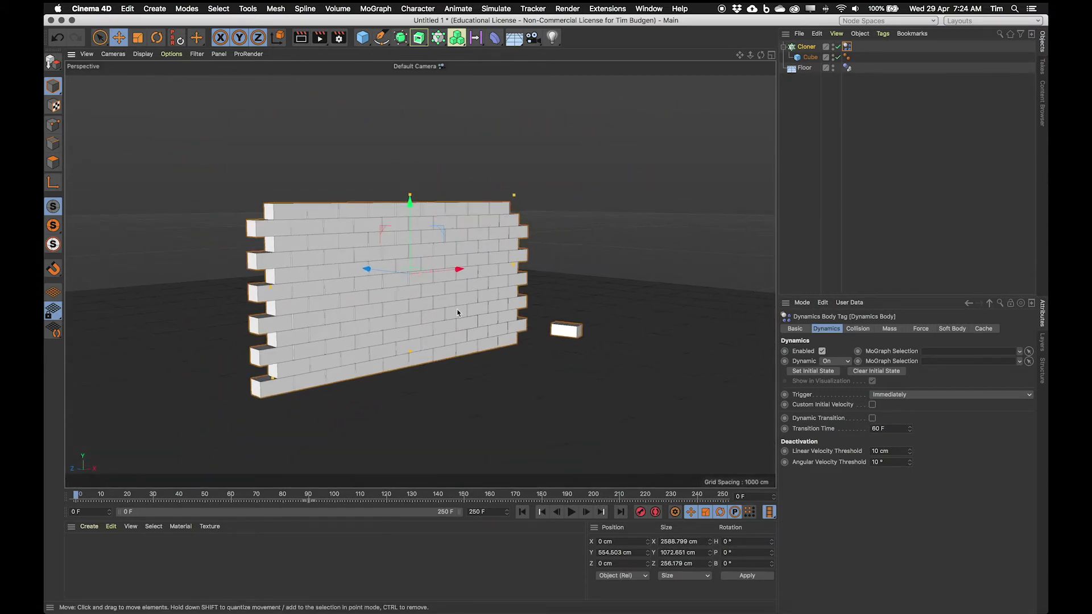
alt+drag(357, 262, 274, 237)
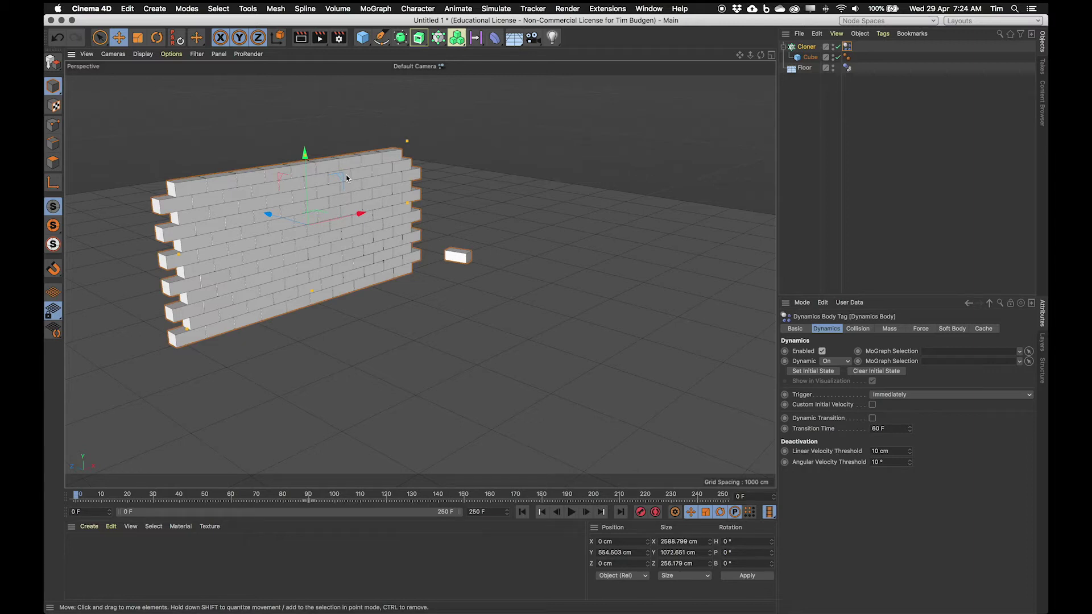
click(154, 8)
mouse_move(175, 50)
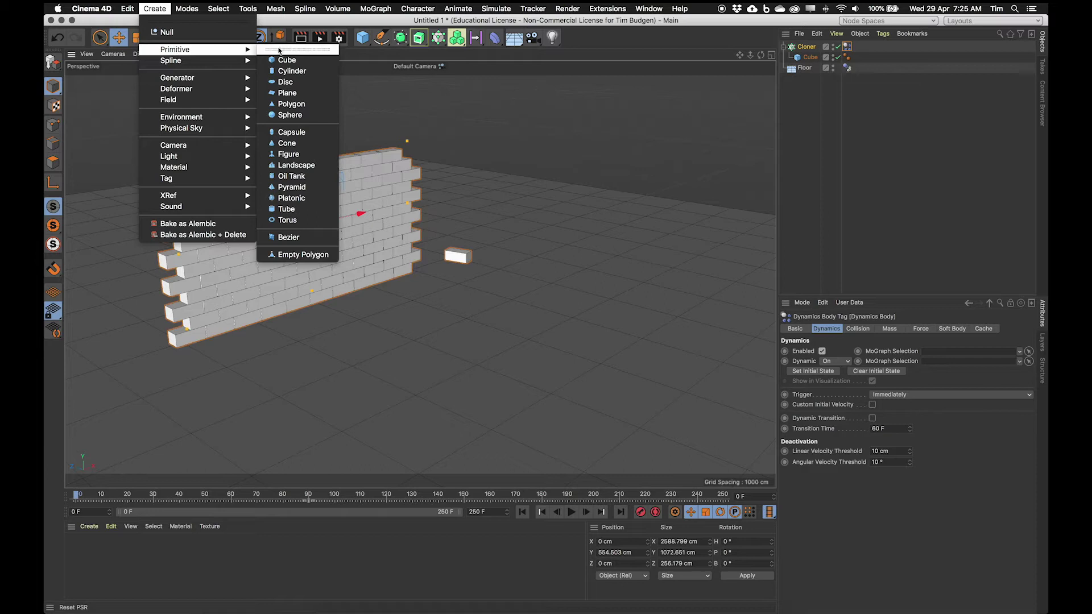
click(309, 115)
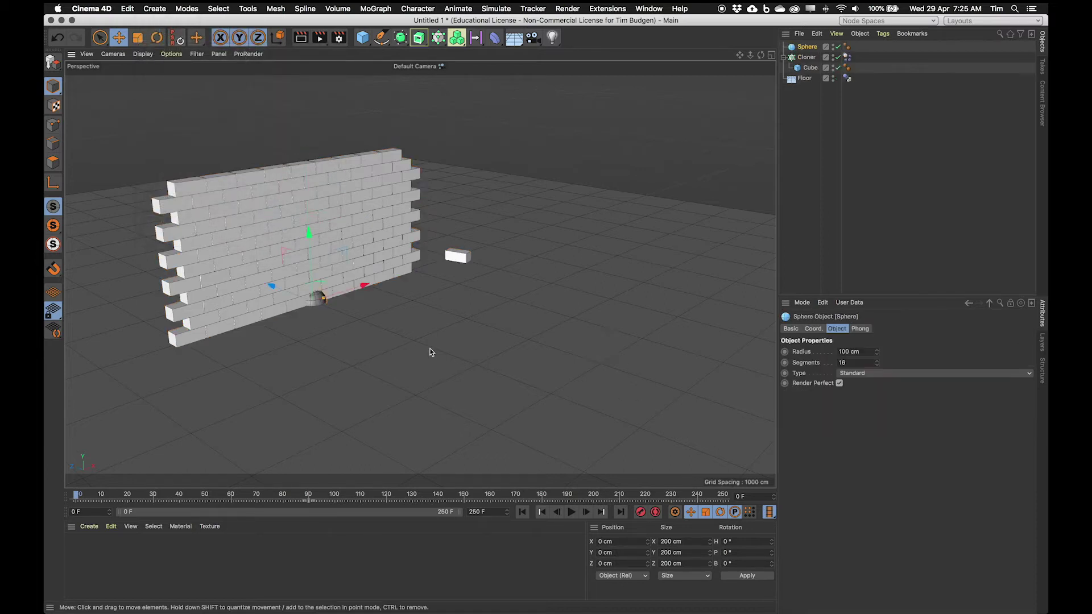
Step: Place the sphere in front of the wall at about Y 242 cm and Z -2008 cm, enlarged to a radius of about 211 cm
drag(280, 286, 561, 309)
drag(575, 360, 578, 357)
alt+drag(579, 357, 548, 297)
alt+drag(534, 438, 561, 408)
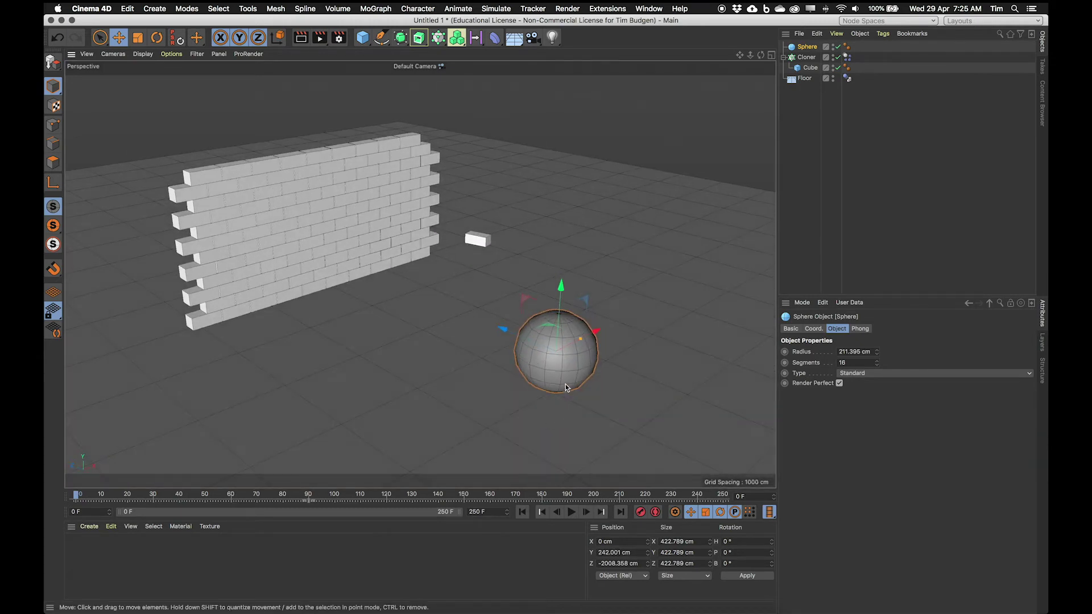
Step: Play the scene briefly with the untagged sphere in place and rewind to the first frame
click(523, 514)
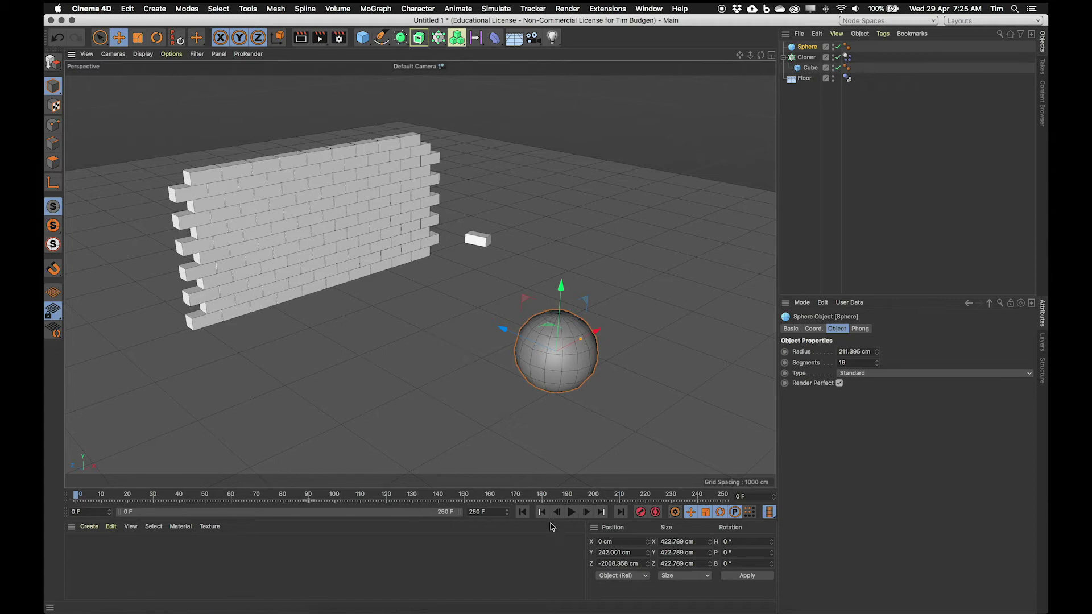
click(572, 512)
click(572, 511)
click(522, 511)
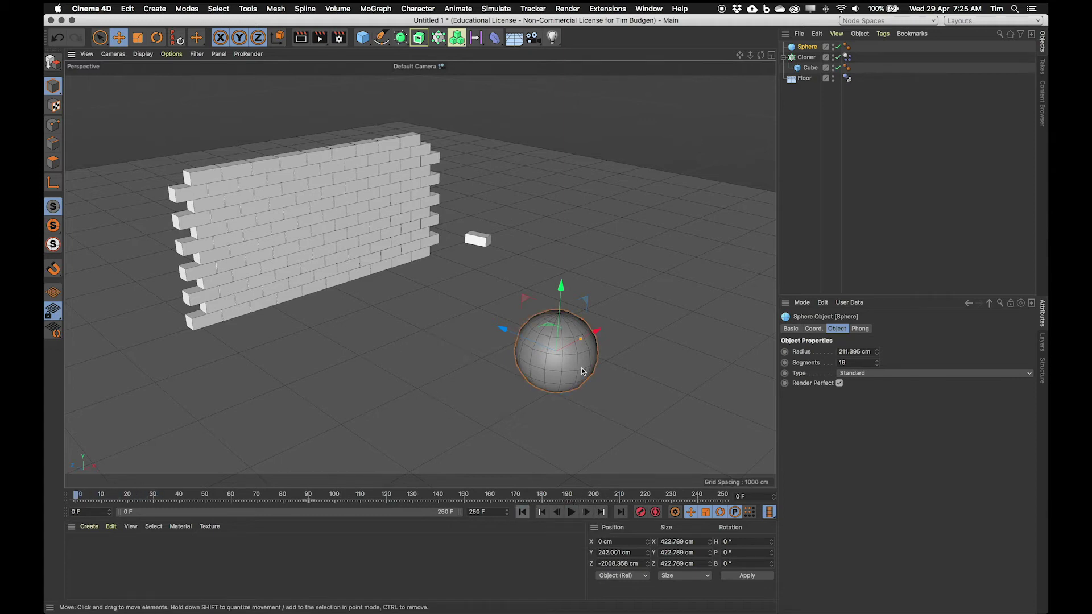
Step: Give the Sphere a Rigid Body simulation tag
click(883, 34)
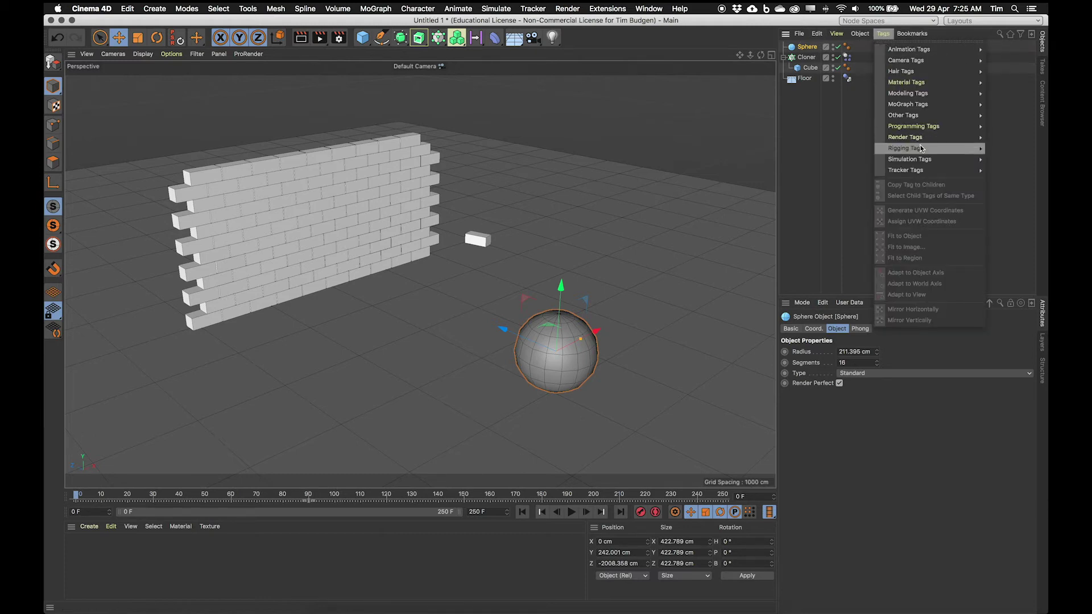
mouse_move(922, 156)
click(1007, 160)
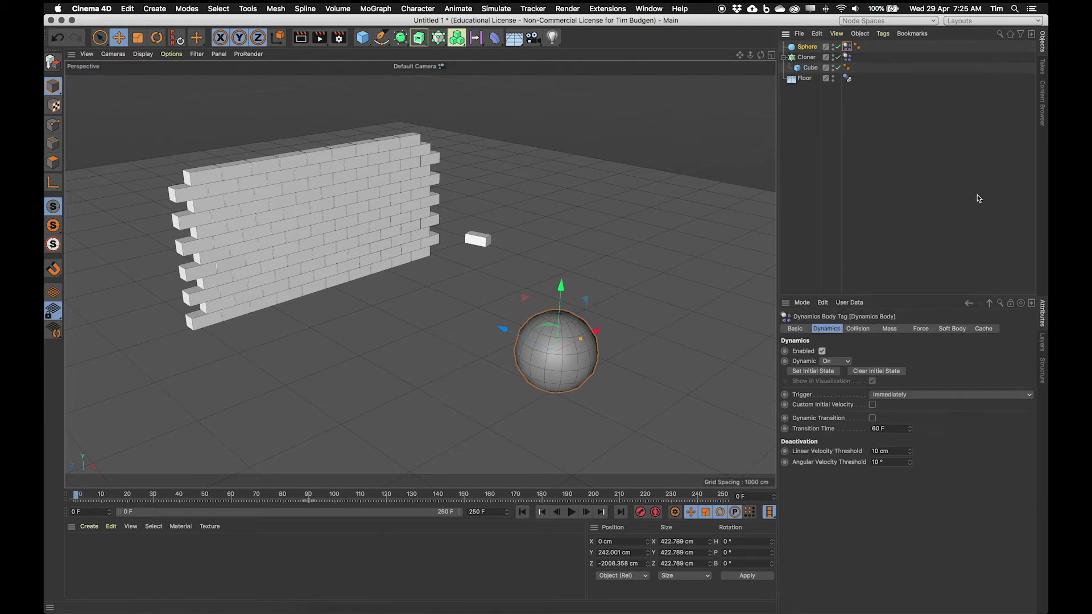
Step: Play the simulation to check how the rigid-body sphere drops onto the floor, and rewind it
click(571, 512)
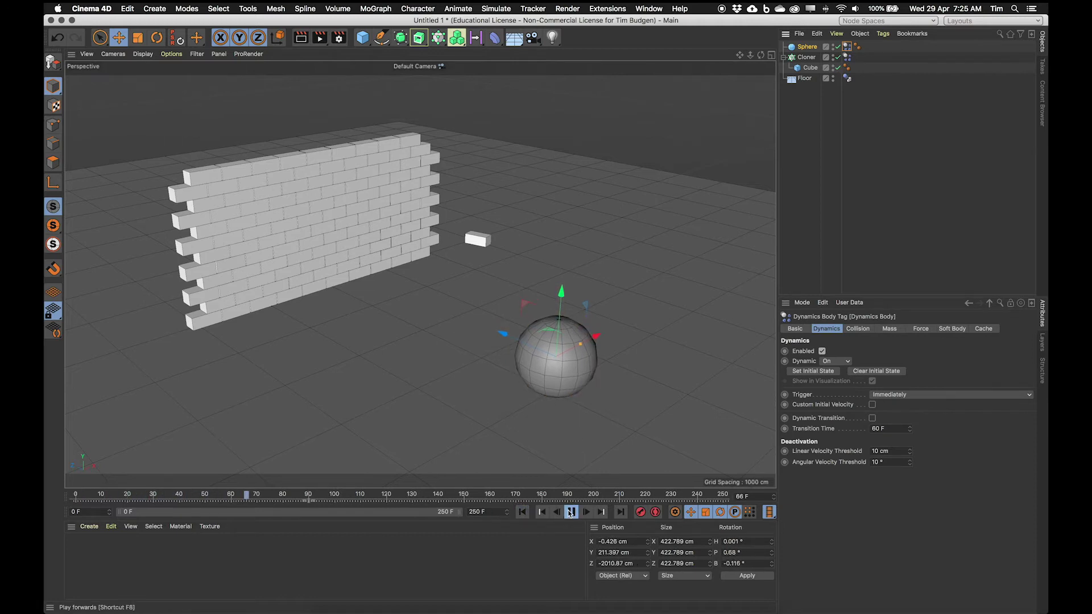
click(571, 512)
click(522, 512)
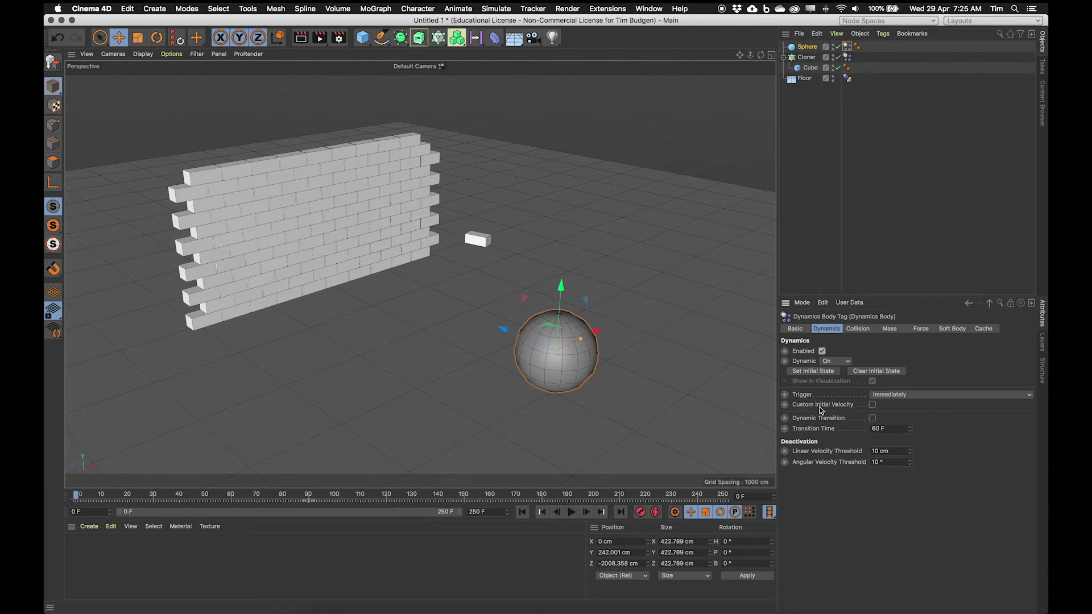
Step: Enable Custom Initial Velocity for the sphere and set its initial linear velocity in Z to 100 cm
click(873, 405)
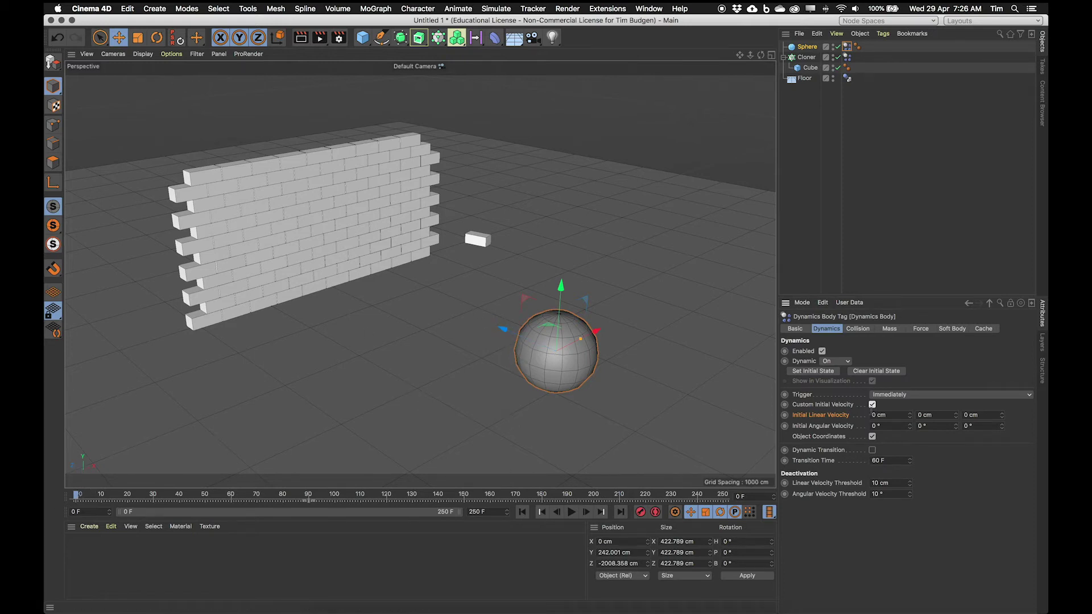
key(Tab)
double_click(992, 413)
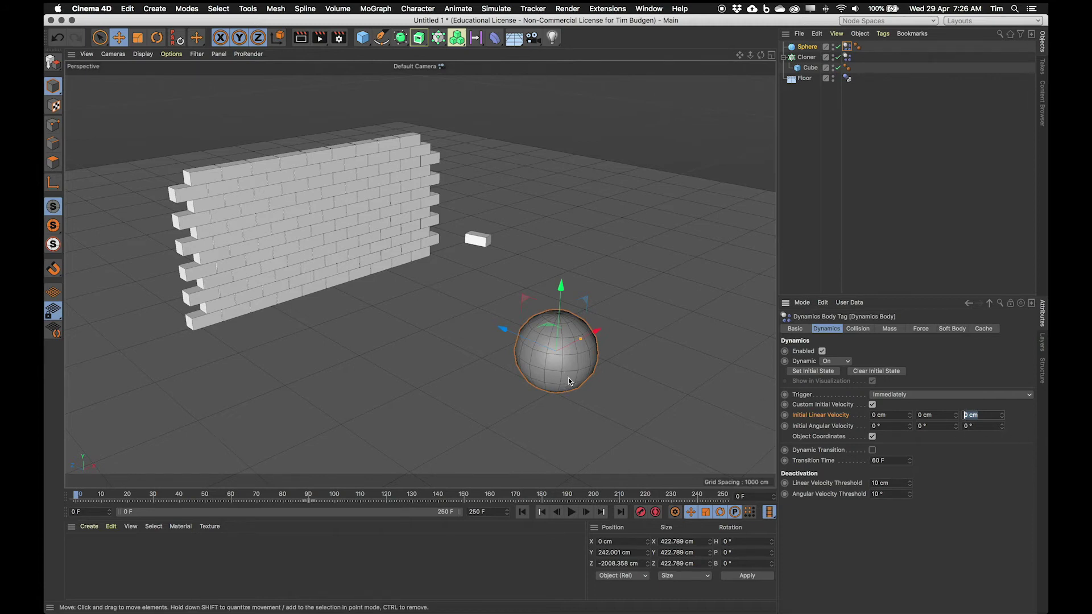
click(521, 512)
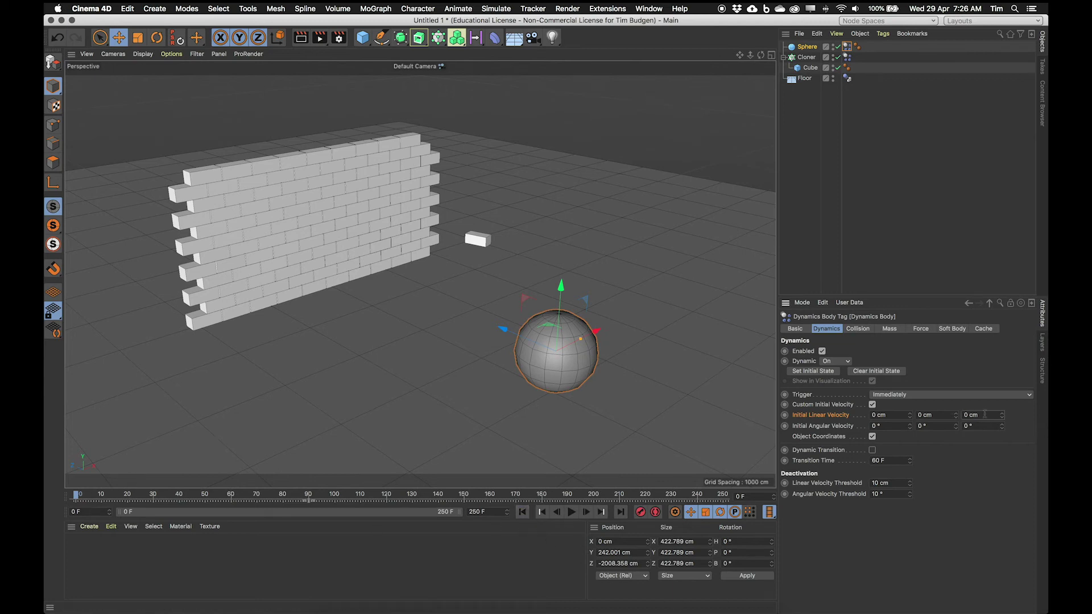
double_click(967, 415)
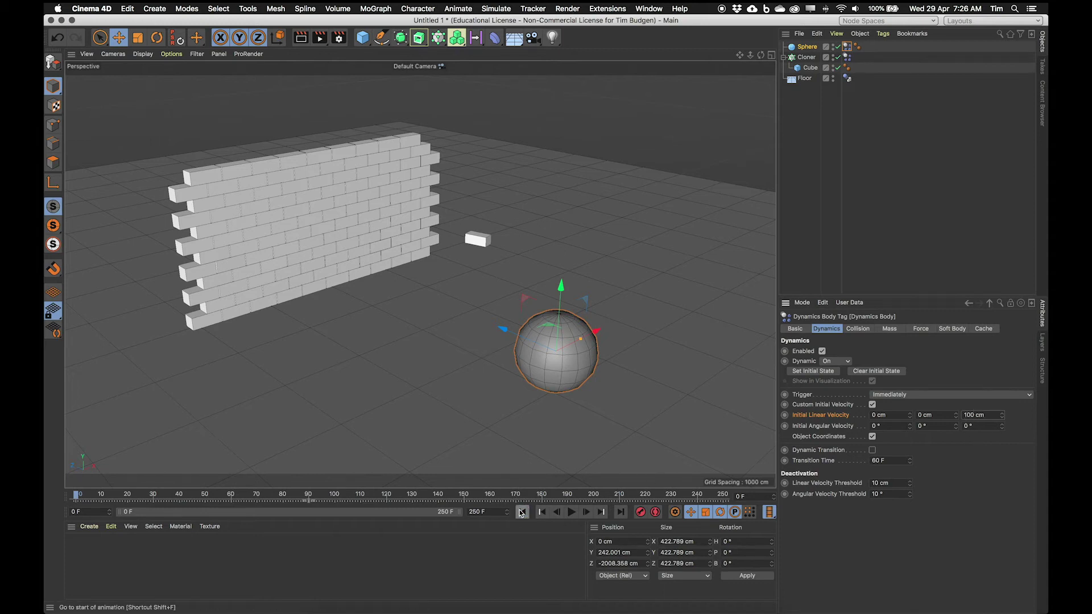
Step: Play the simulation to check the sphere's roll towards the wall, and rewind it
click(572, 513)
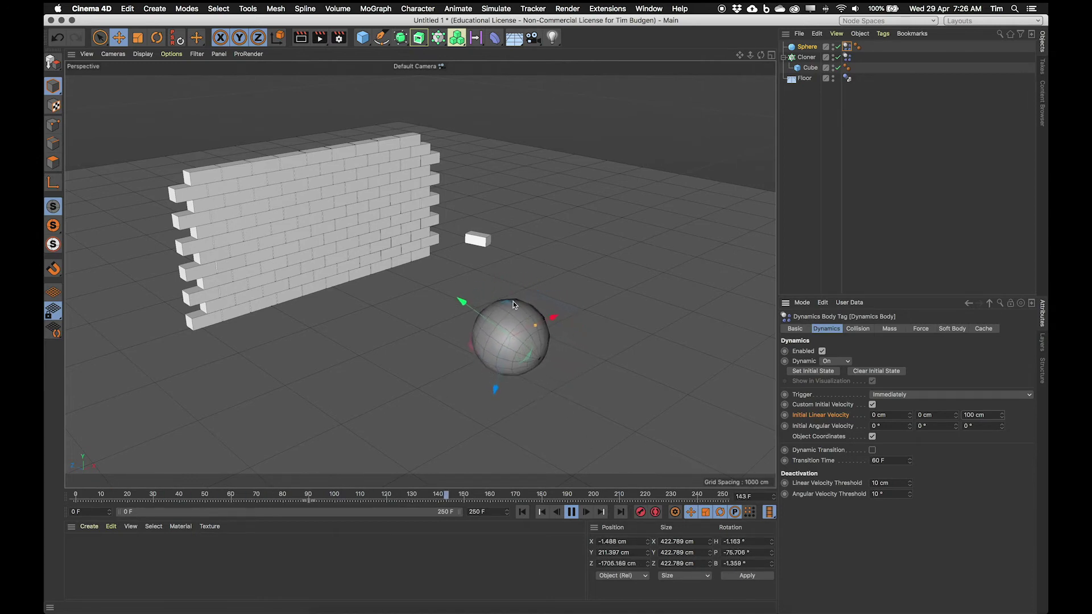
click(571, 512)
click(522, 512)
Step: Set the sphere's initial linear velocity in Z to 1000 cm, test its impact on the wall, and rewind
click(970, 415)
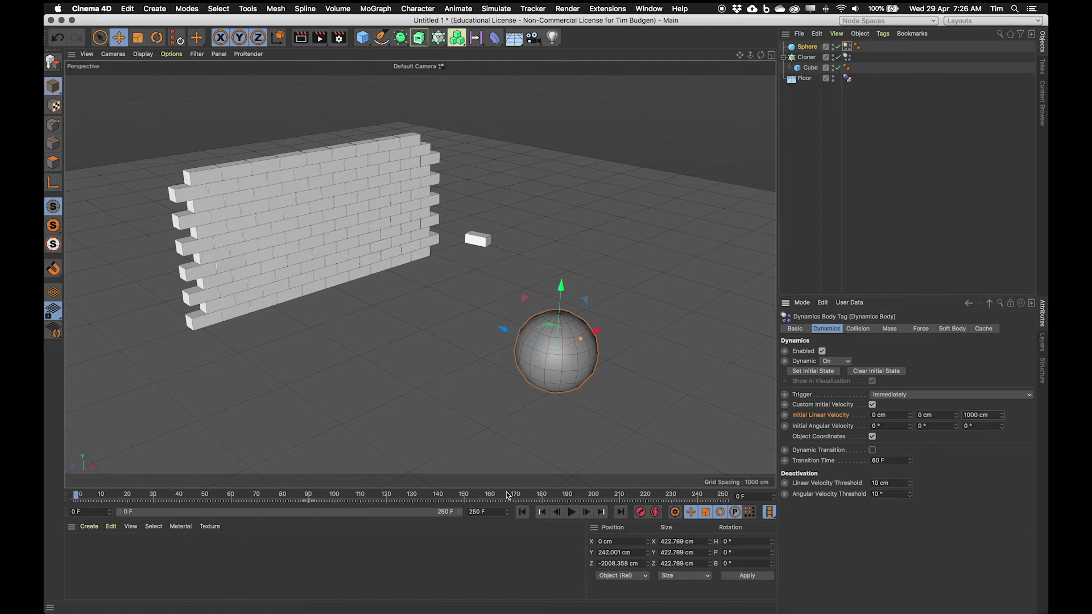
click(570, 512)
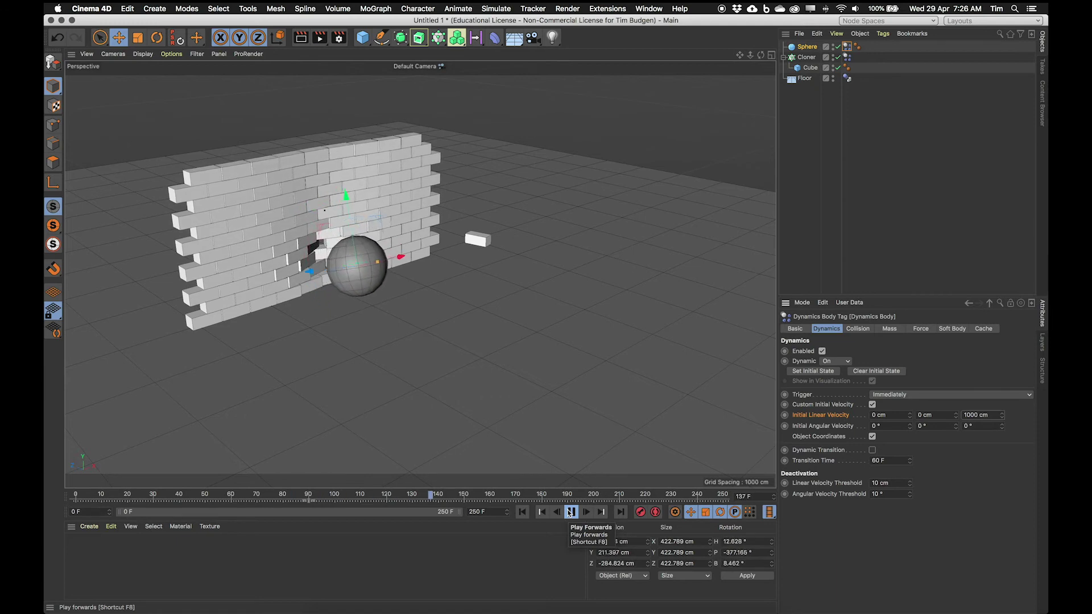
click(570, 511)
click(523, 512)
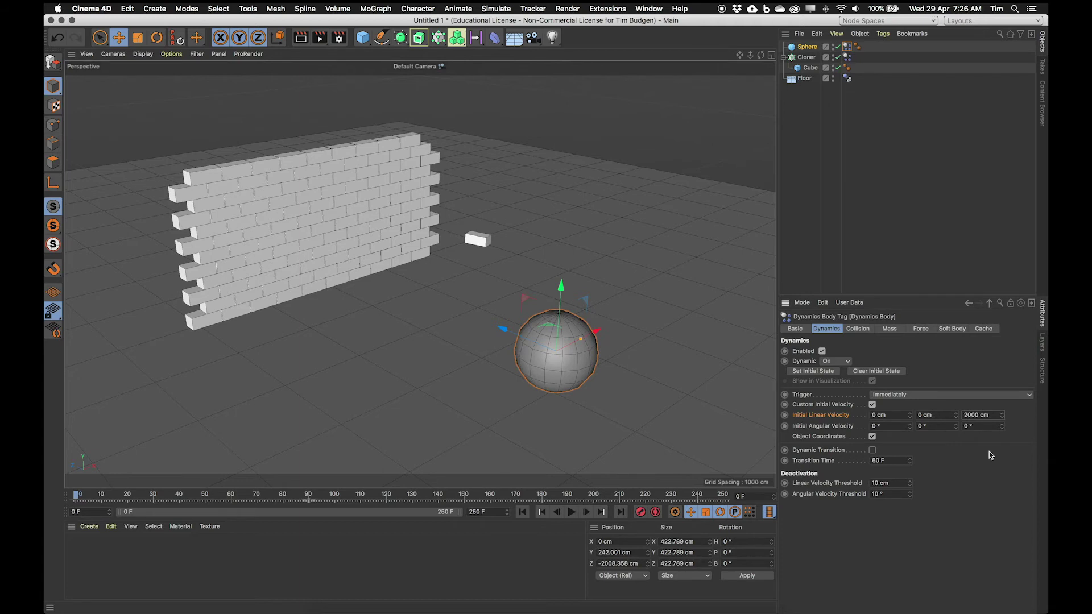
Step: Increase the sphere's initial linear velocity in Z to 20000 cm and play the wall's destruction
text(0)
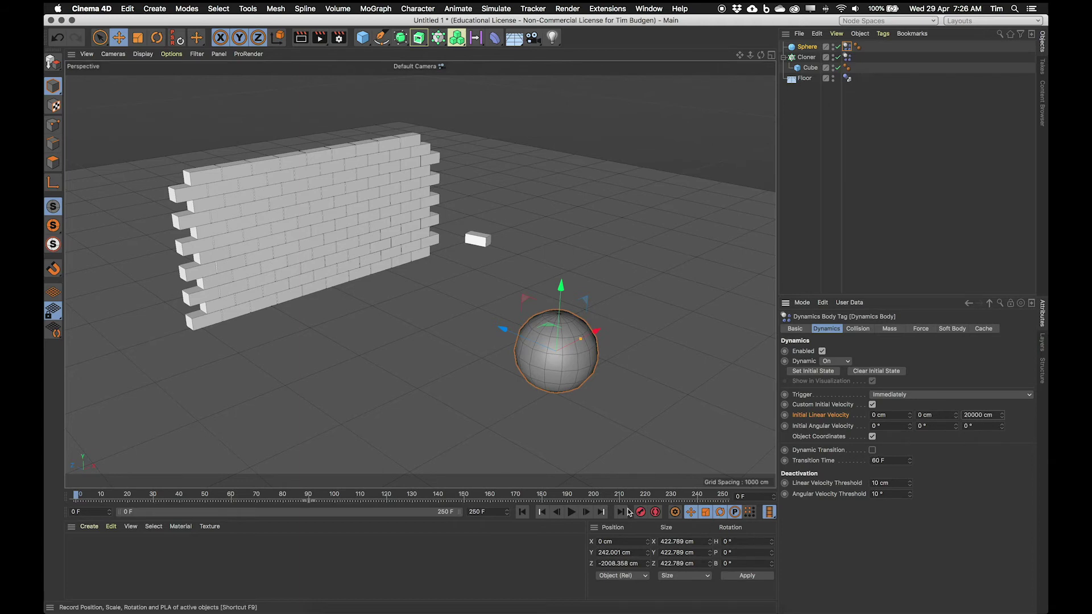
click(571, 512)
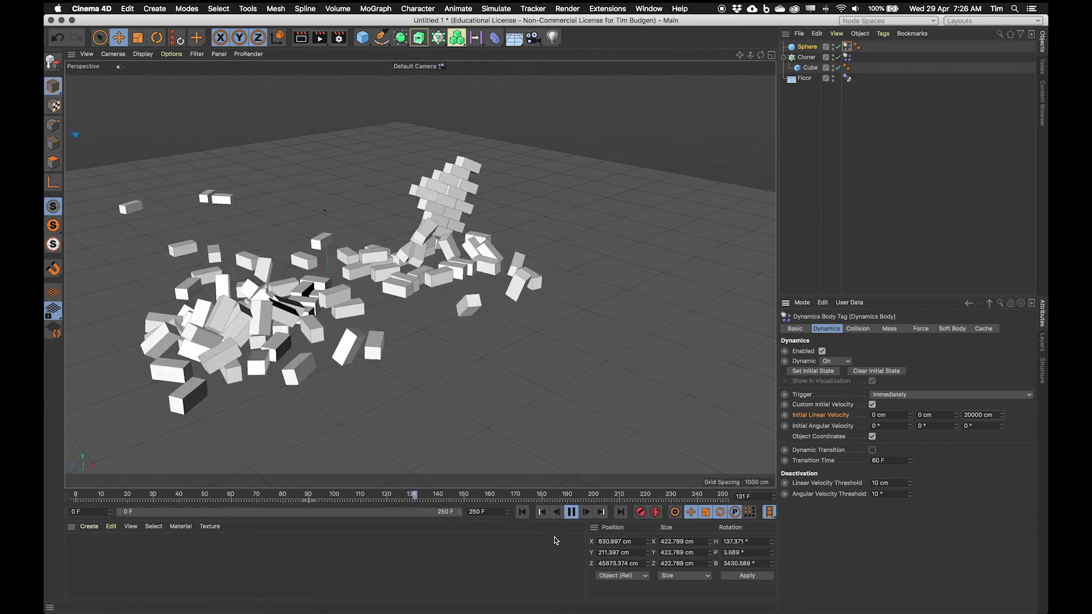
Step: Set the sphere's initial linear velocity in Z to 10000 cm, test its impact on the wall, and rewind
click(522, 512)
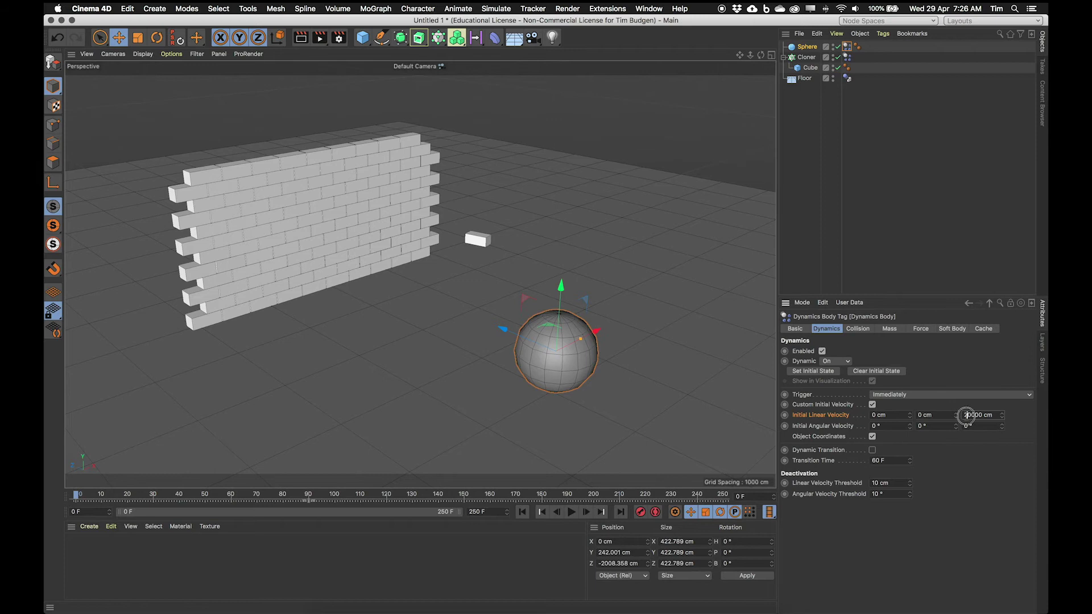
click(967, 415)
click(571, 512)
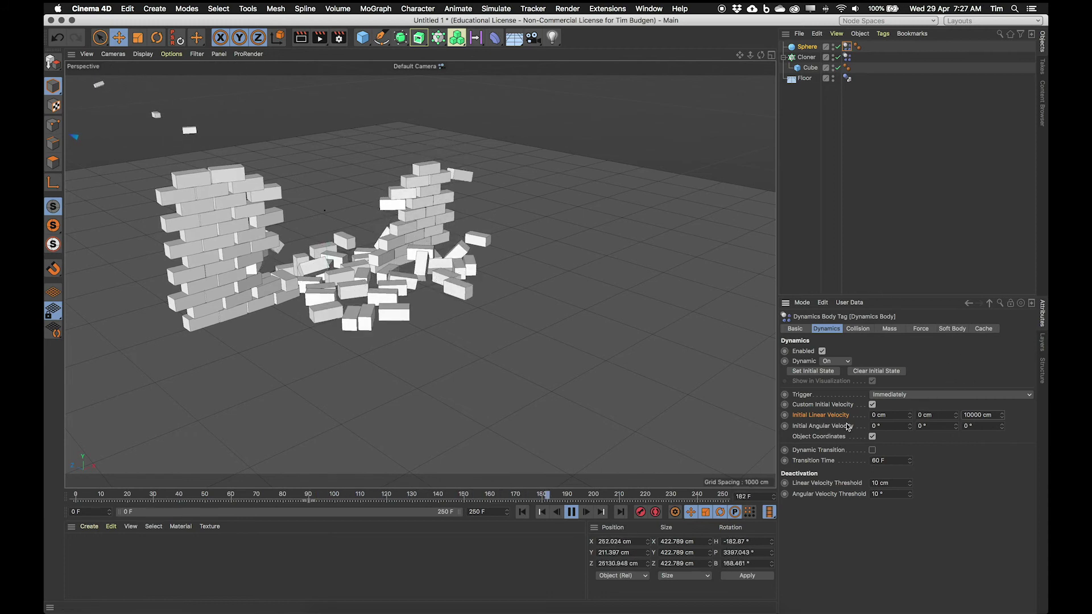
click(522, 512)
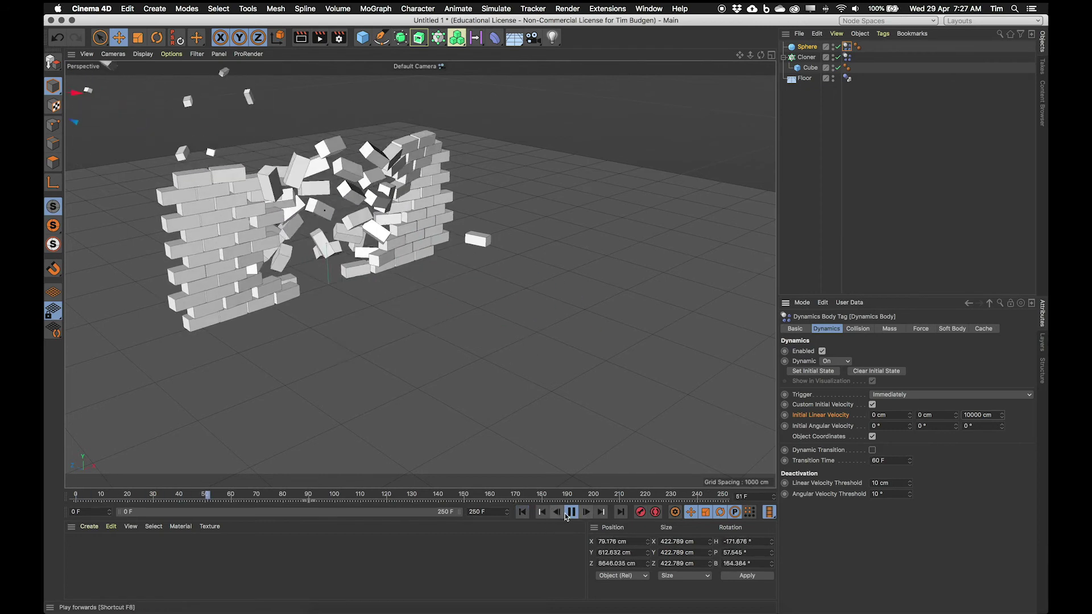
click(569, 513)
click(522, 513)
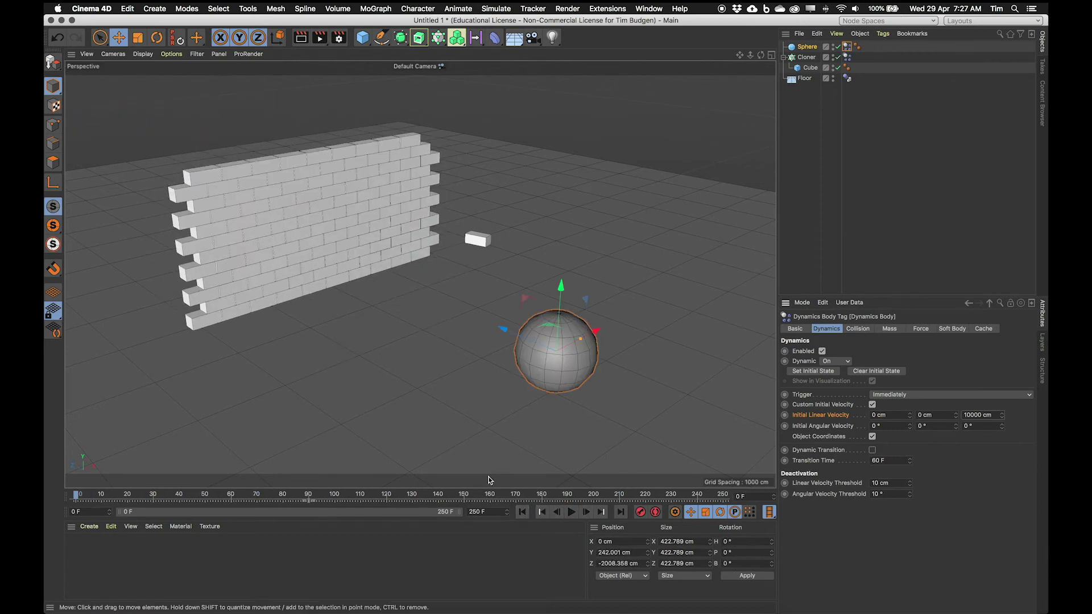
Step: Play the wall's destruction from a different viewing angle, stop it, and scrub through the frames up to frame 132
alt+drag(379, 414, 445, 387)
click(571, 512)
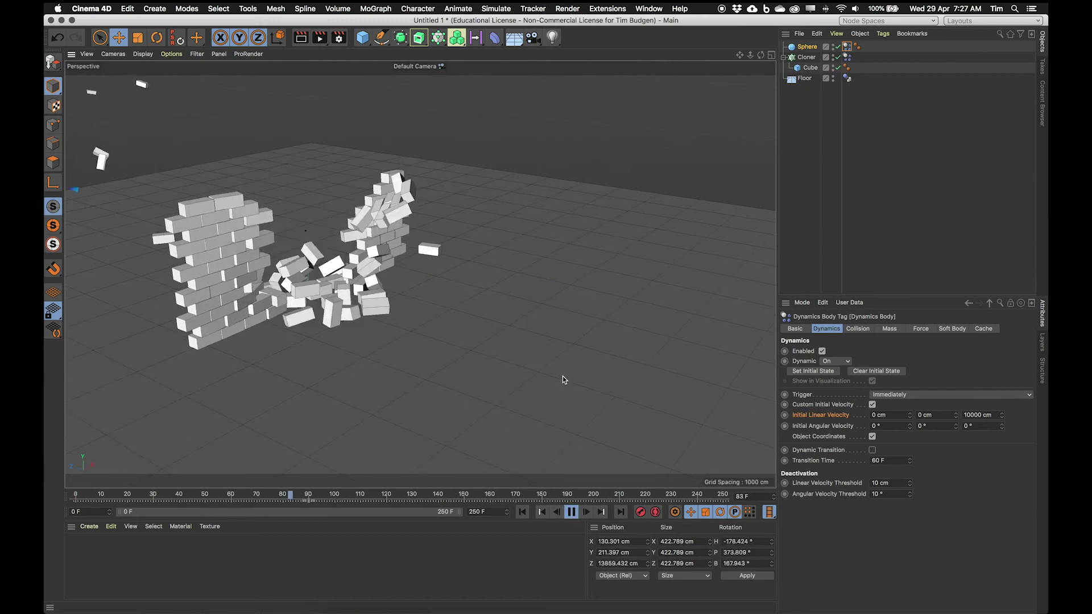
click(571, 513)
key(F6)
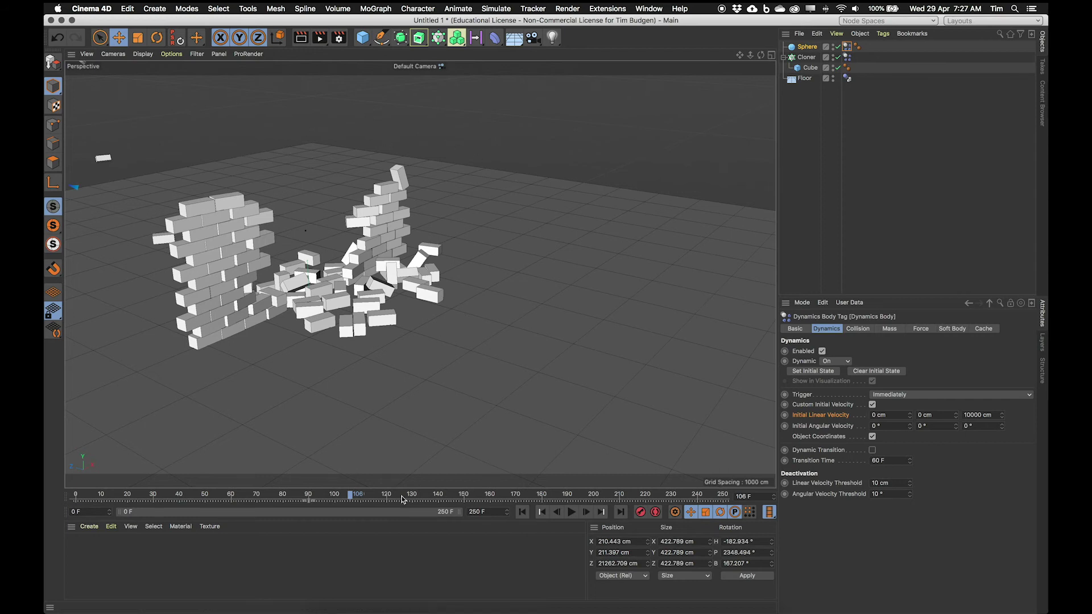
click(360, 496)
click(332, 493)
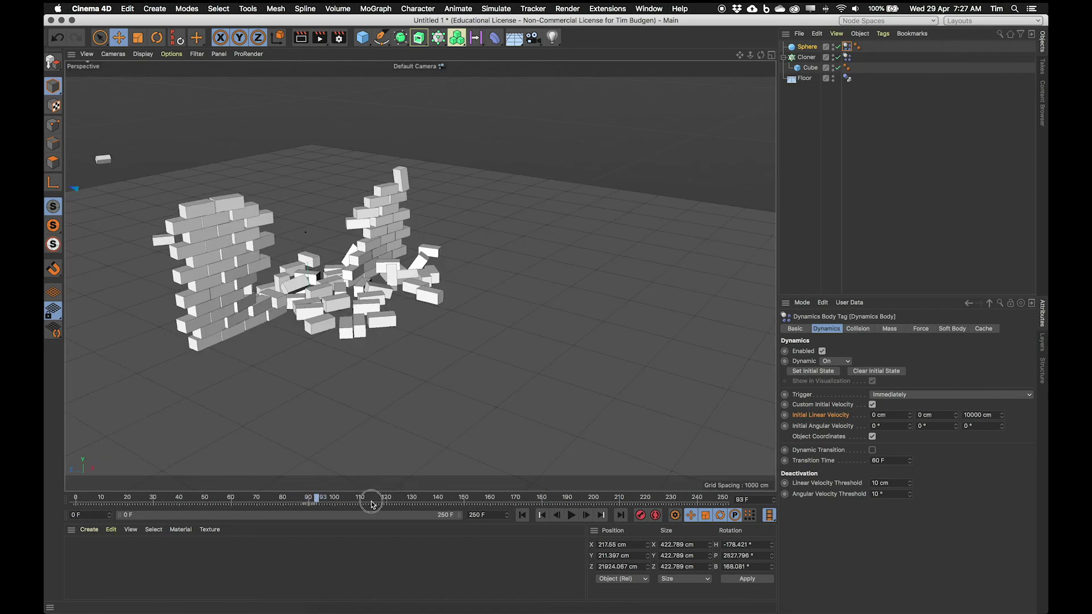
drag(368, 500, 417, 497)
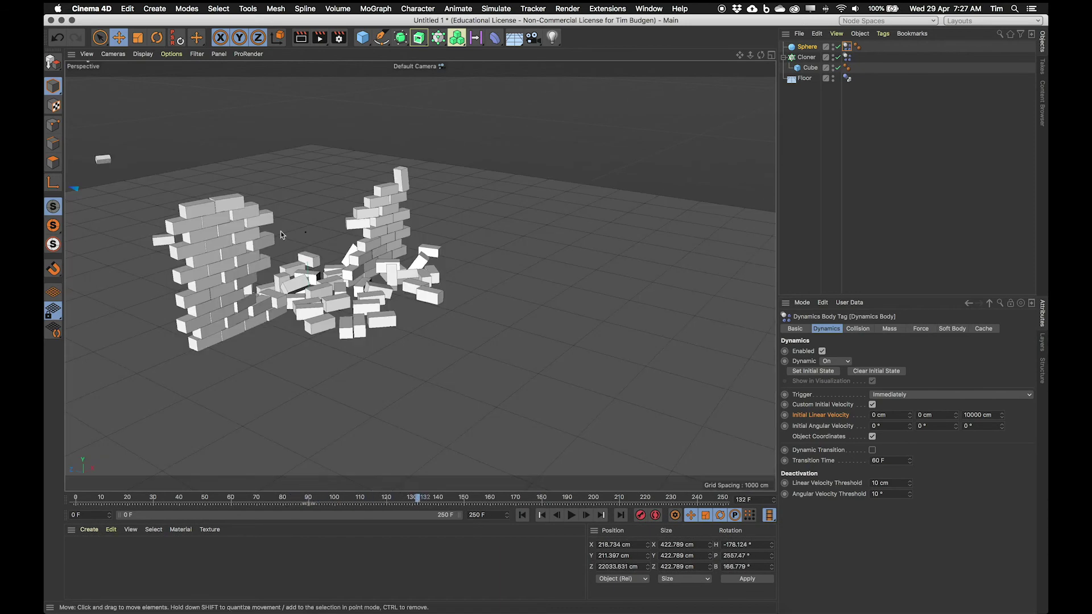
Step: Replay the unbaked simulation from the first frame, stop it, and scrub the timeline back to frame 75
click(522, 515)
click(571, 514)
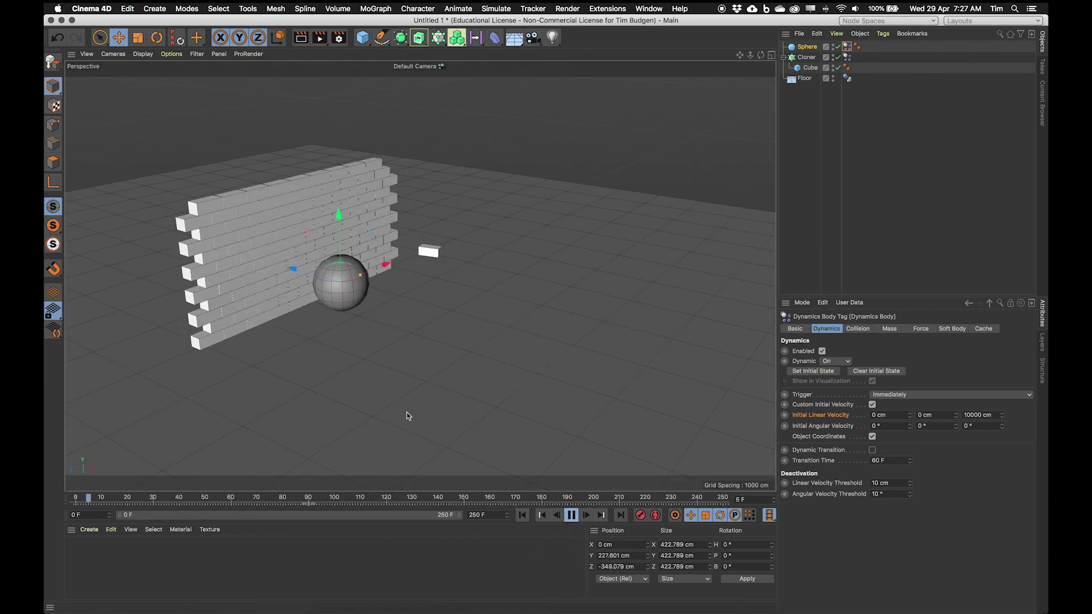
click(572, 515)
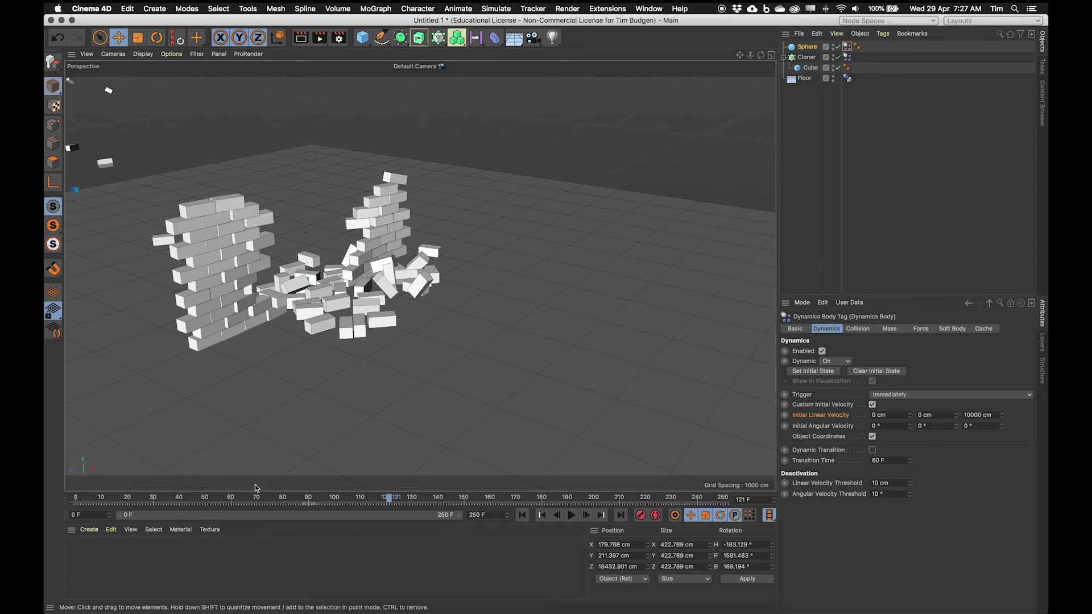
click(522, 514)
click(572, 515)
drag(307, 500, 271, 501)
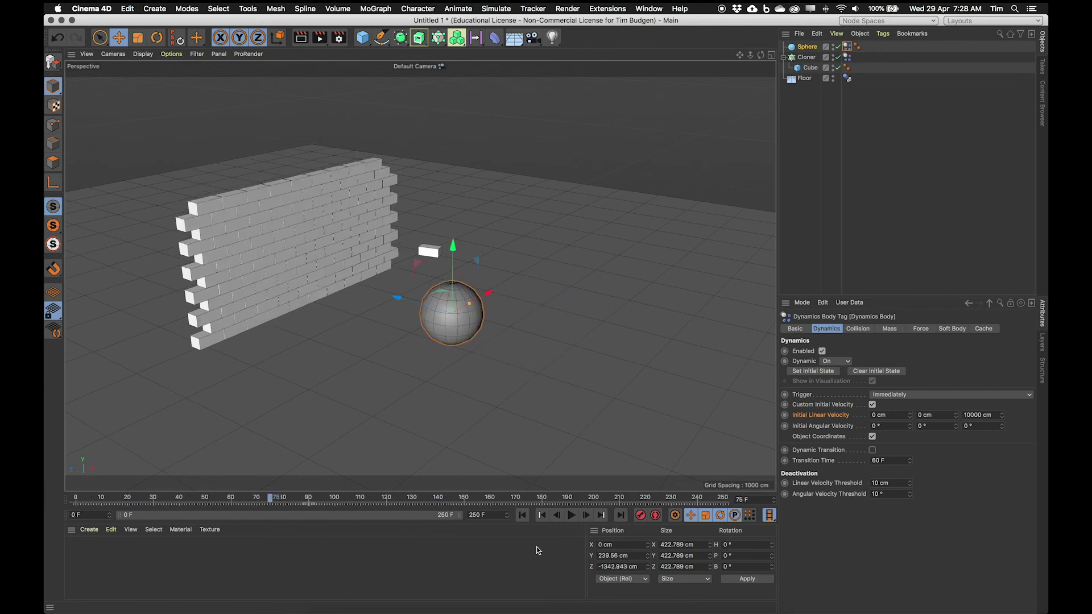
Step: Run the simulation from the start, stop it during the sphere's impact, and return to frame 0
click(524, 516)
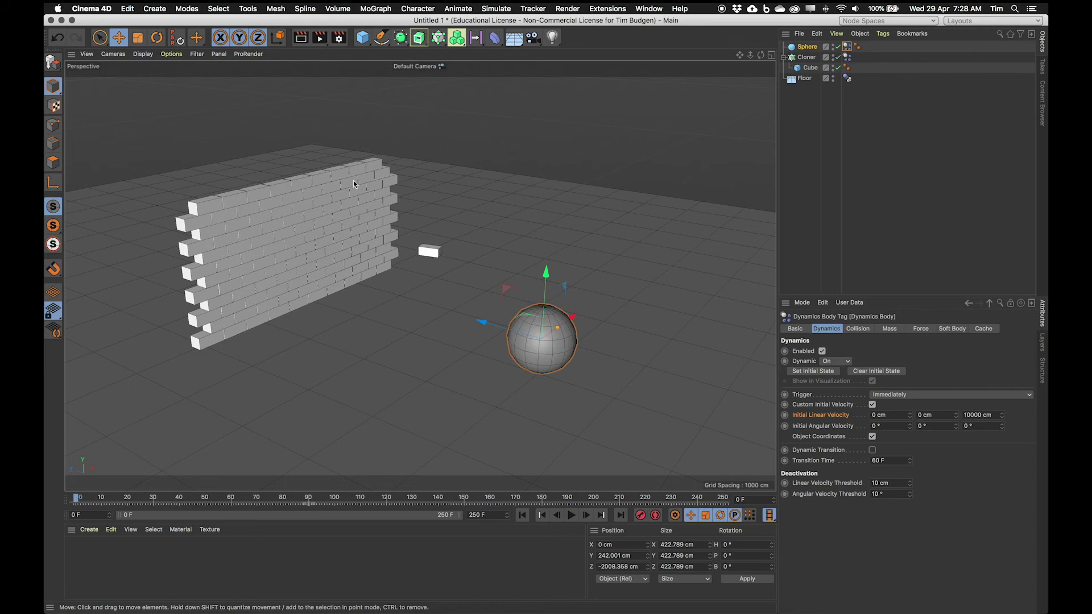
click(571, 516)
click(572, 516)
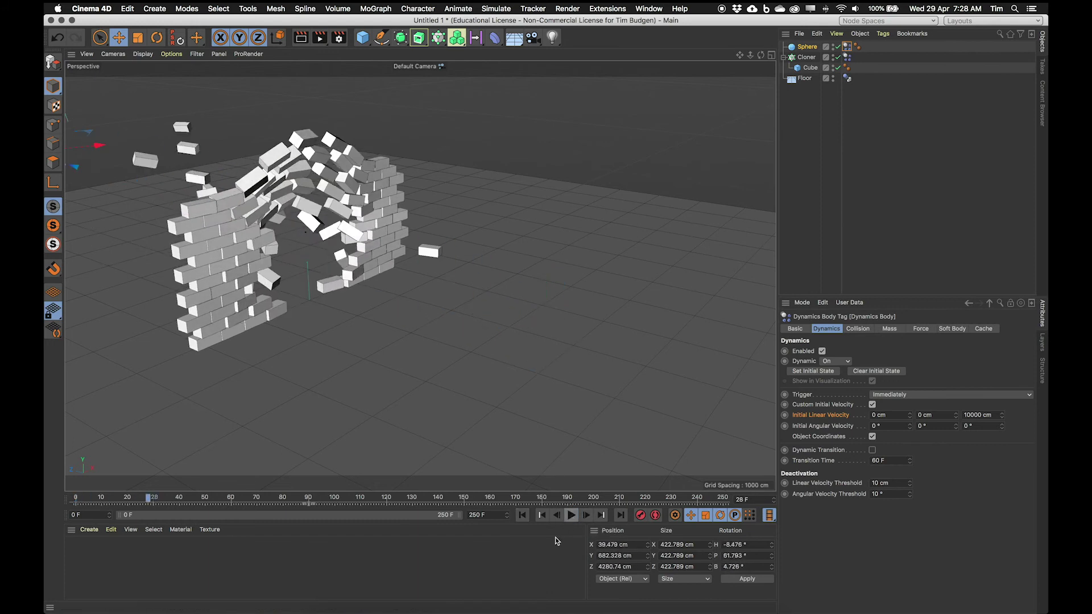
click(522, 515)
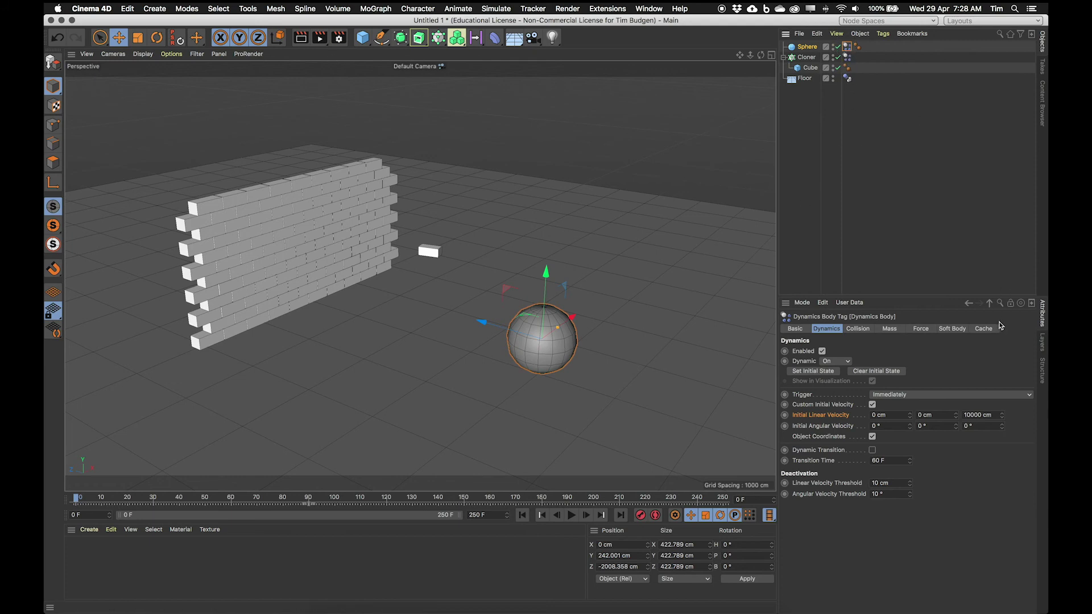
Step: Bake all dynamics to the cache and check the baked result by playing, scrubbing backwards, and rewinding
click(982, 329)
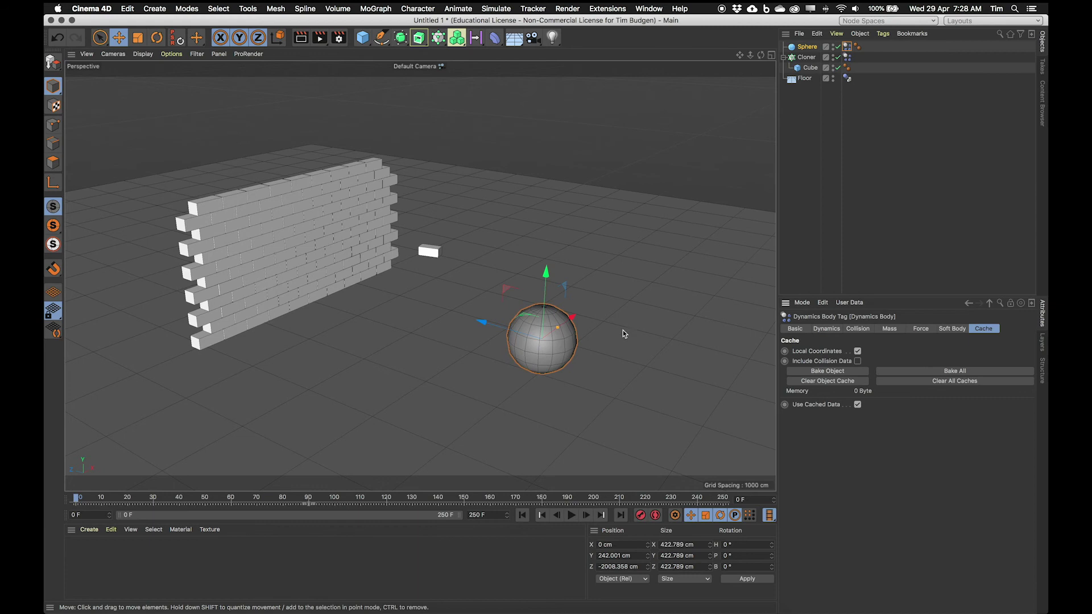
click(970, 370)
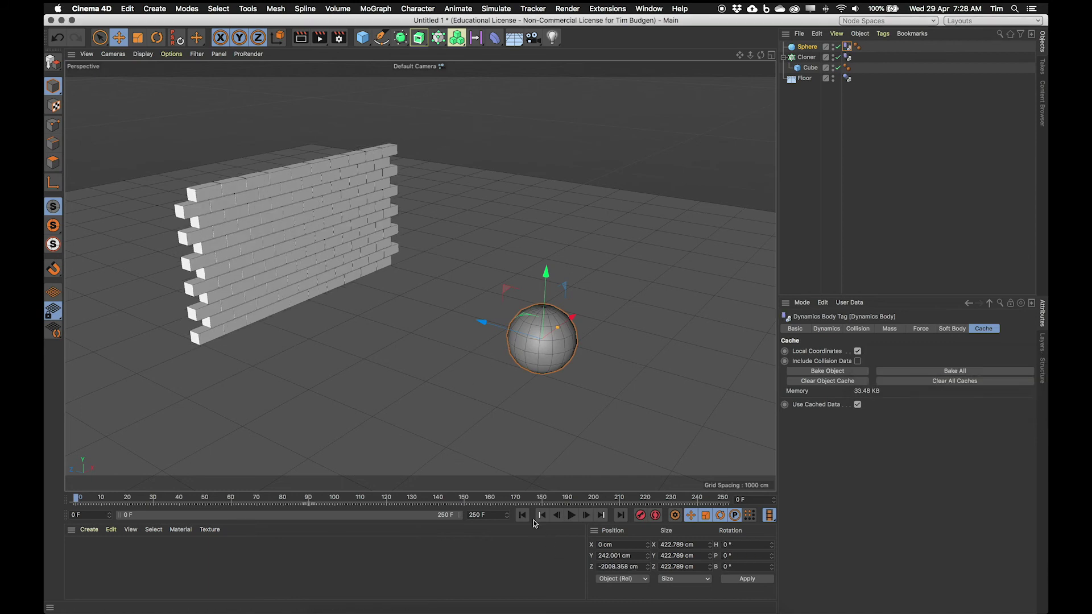
click(572, 515)
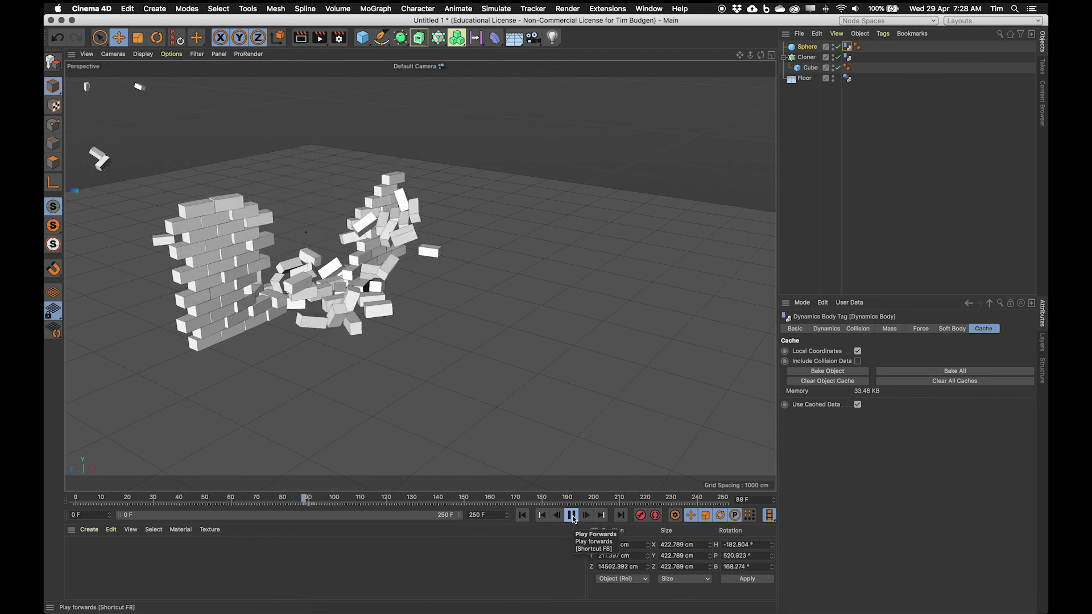
click(573, 516)
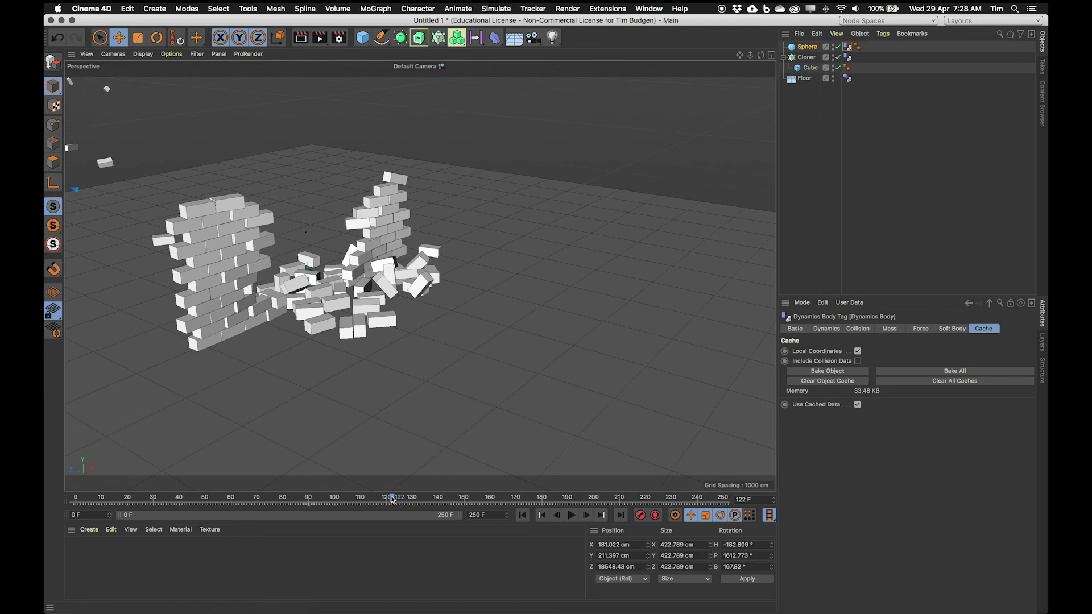
drag(392, 501, 149, 498)
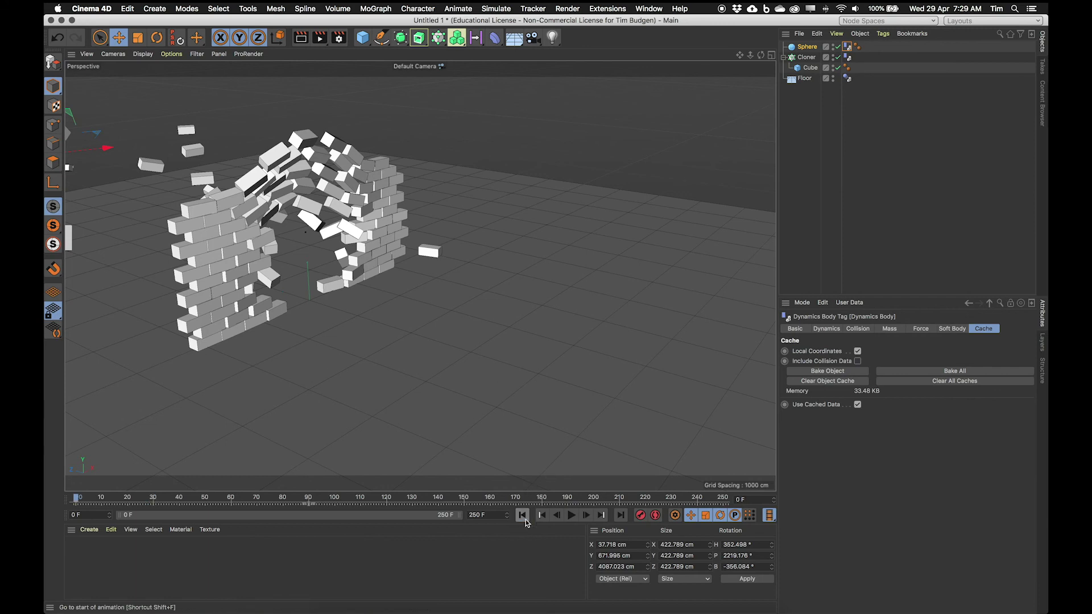
click(523, 517)
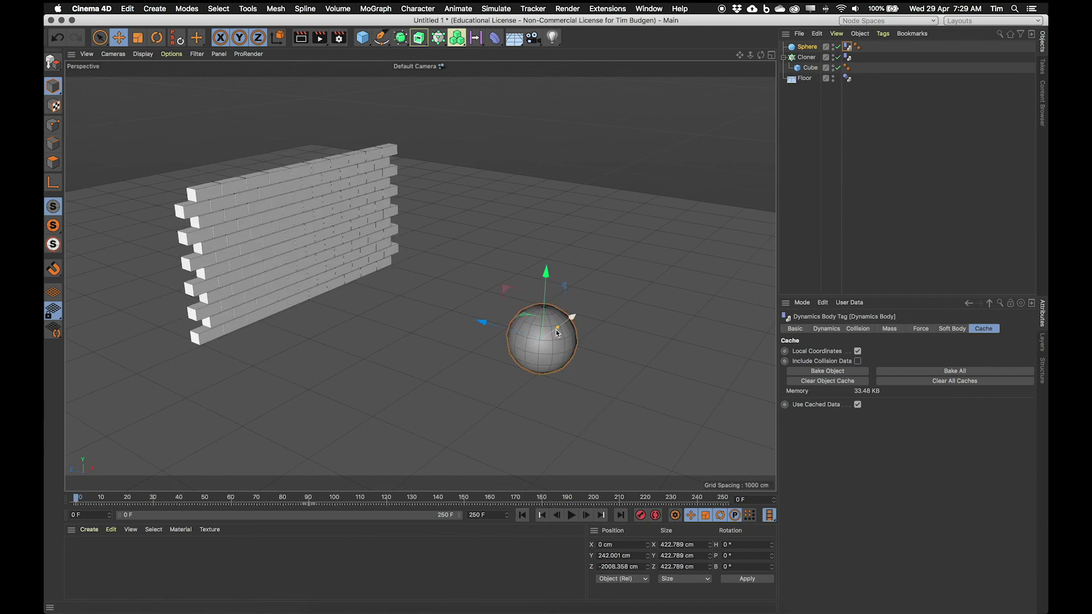
Step: Shrink the sphere to about 275 cm across and rebake all dynamics after clearing all caches
drag(557, 326, 552, 331)
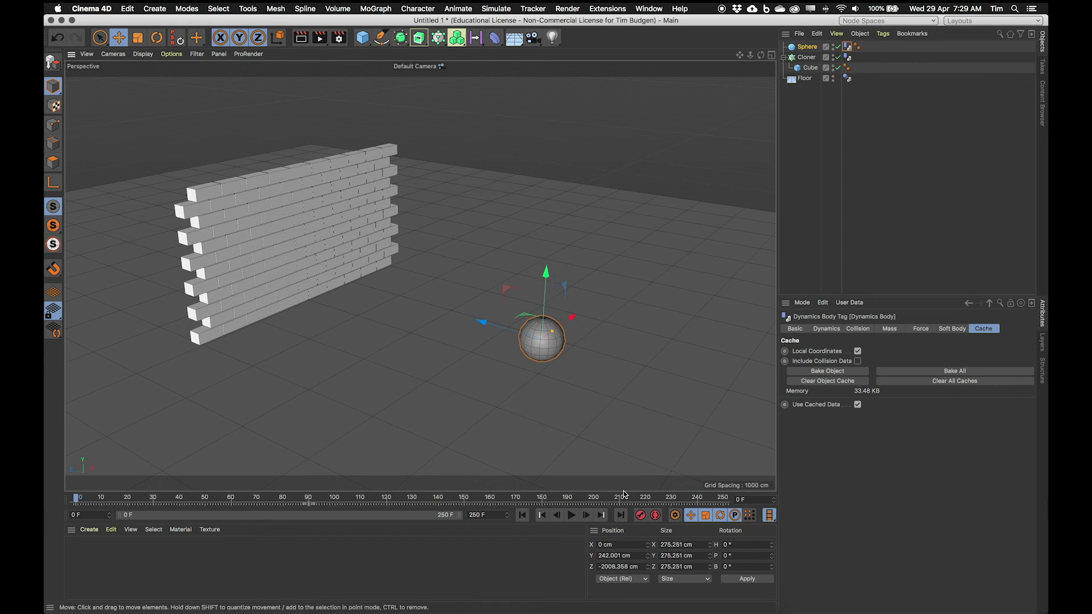
click(932, 379)
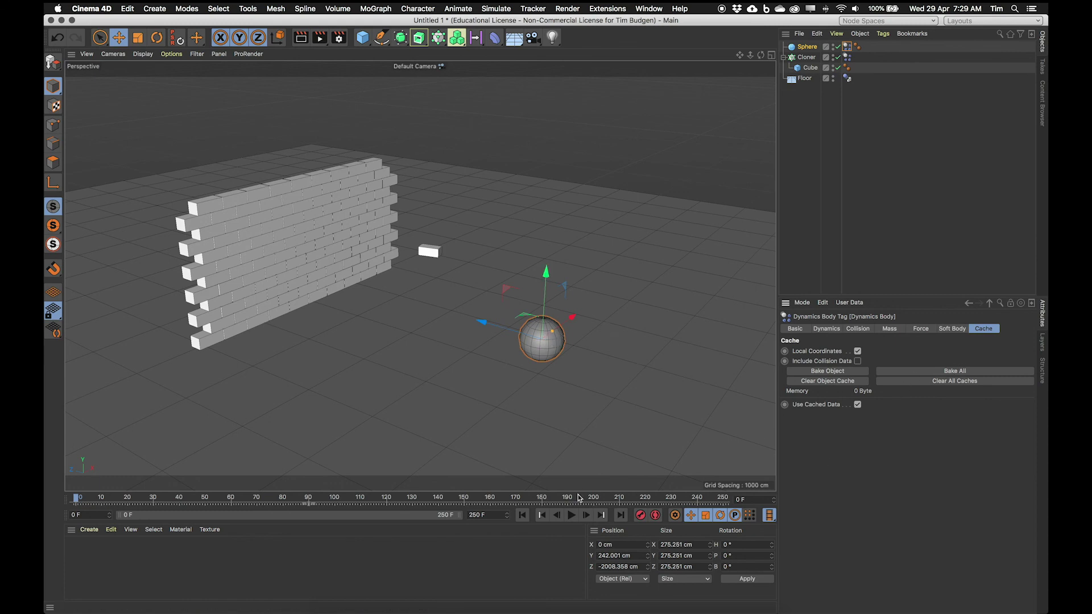
click(973, 372)
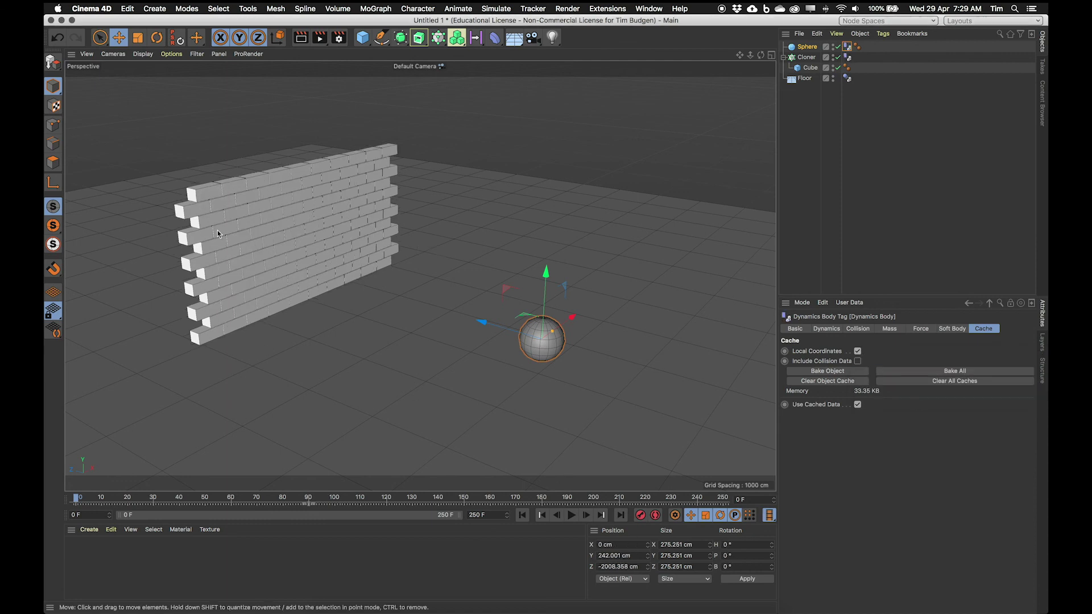
Step: Play the rebaked impact of the smaller sphere and scrub back to frame 1
click(572, 515)
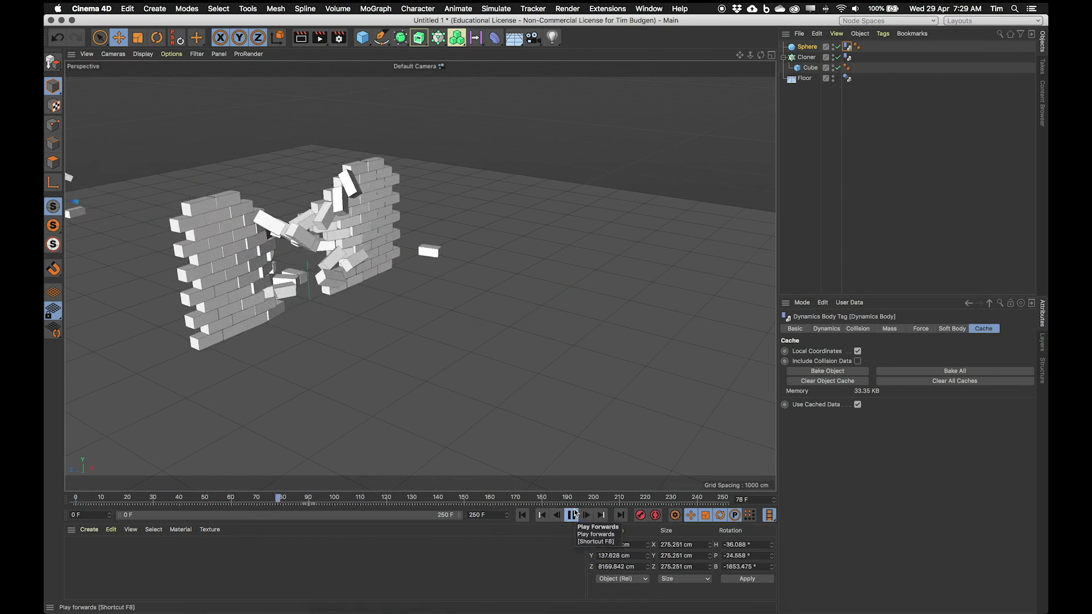
click(573, 514)
drag(317, 501, 78, 500)
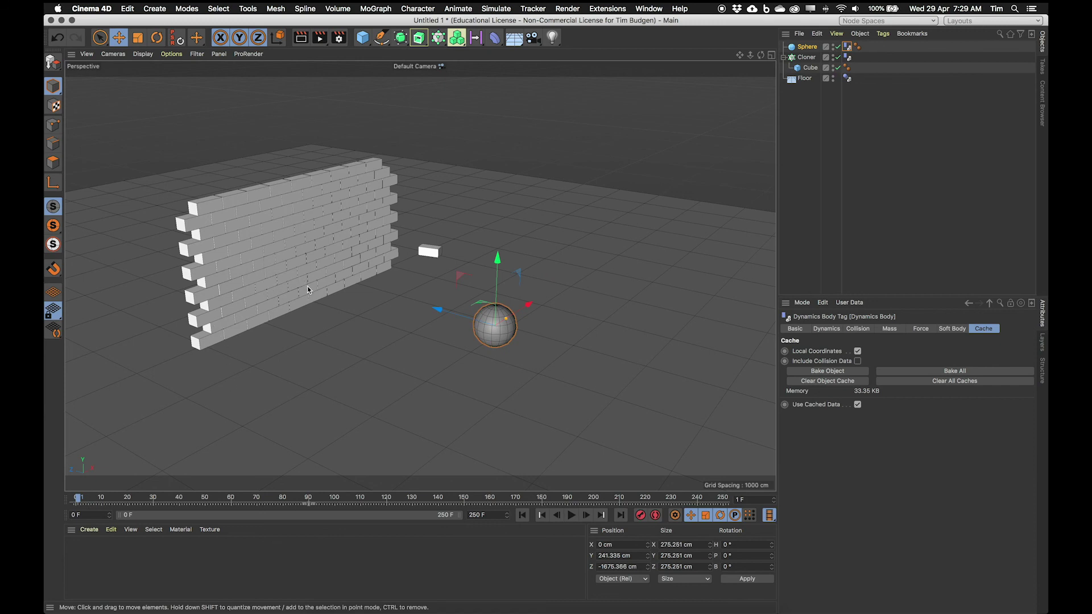
Step: Set the animation's start frame to 1
click(819, 330)
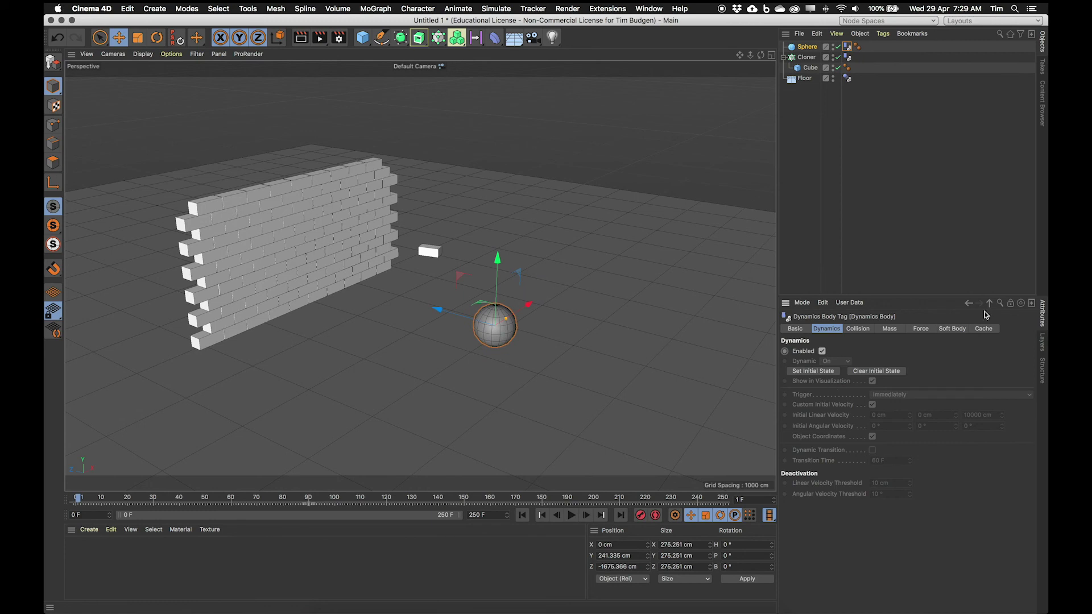
click(993, 329)
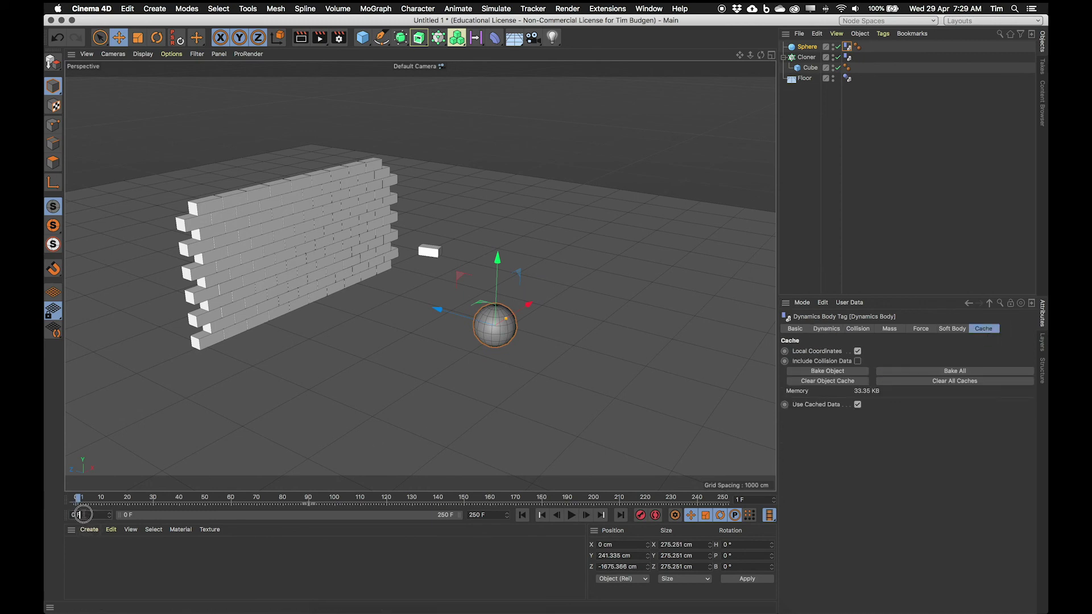
click(75, 515)
text(1 F)
key(Return)
Step: Play the baked animation from frame 1 and scrub through the smash to frame 127
click(572, 515)
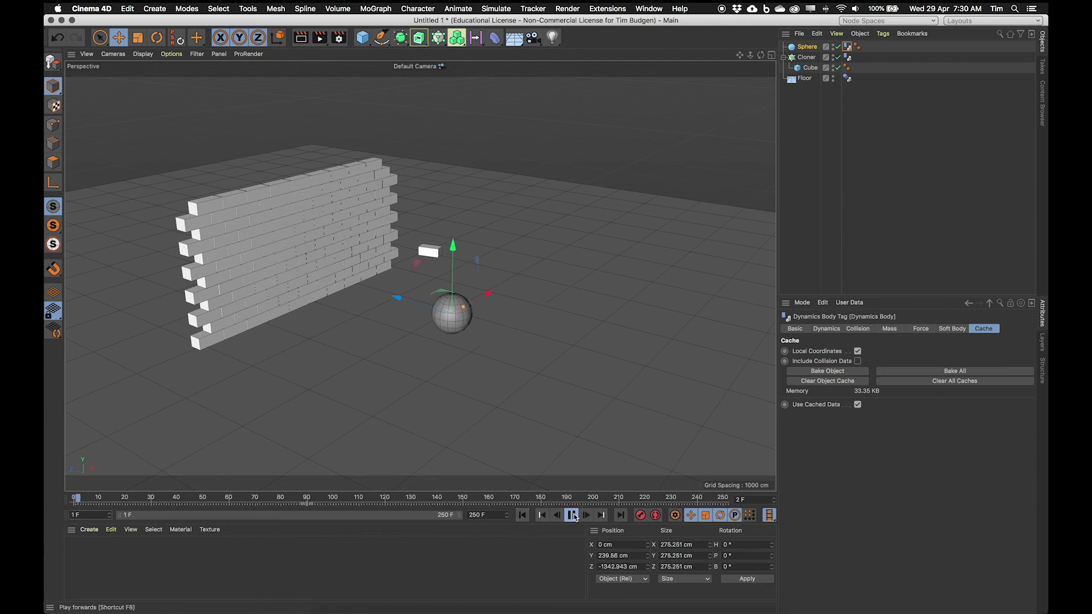
drag(173, 498, 76, 499)
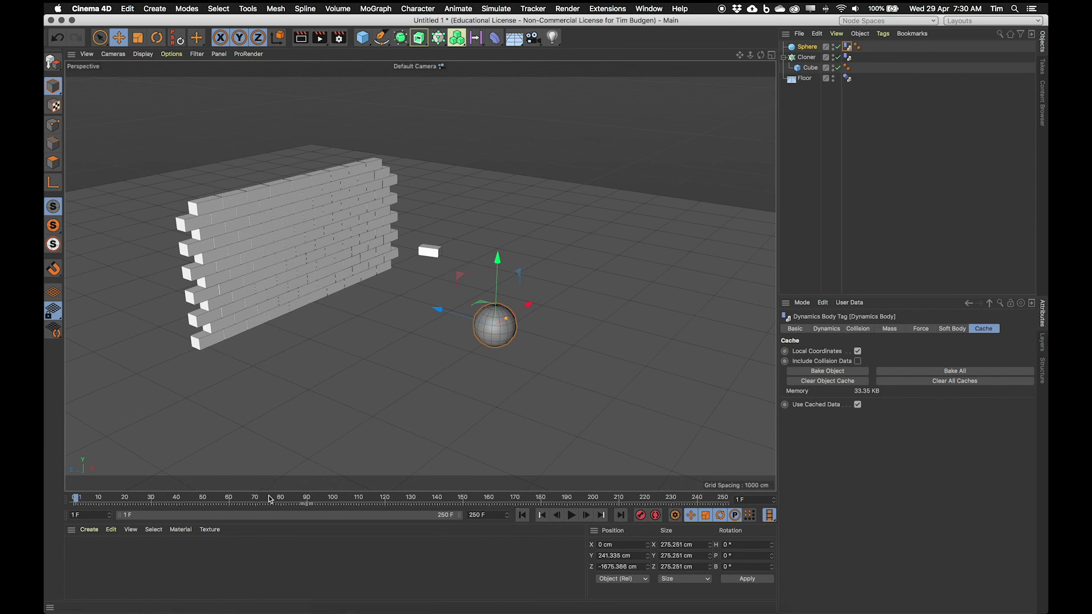
drag(269, 498, 403, 499)
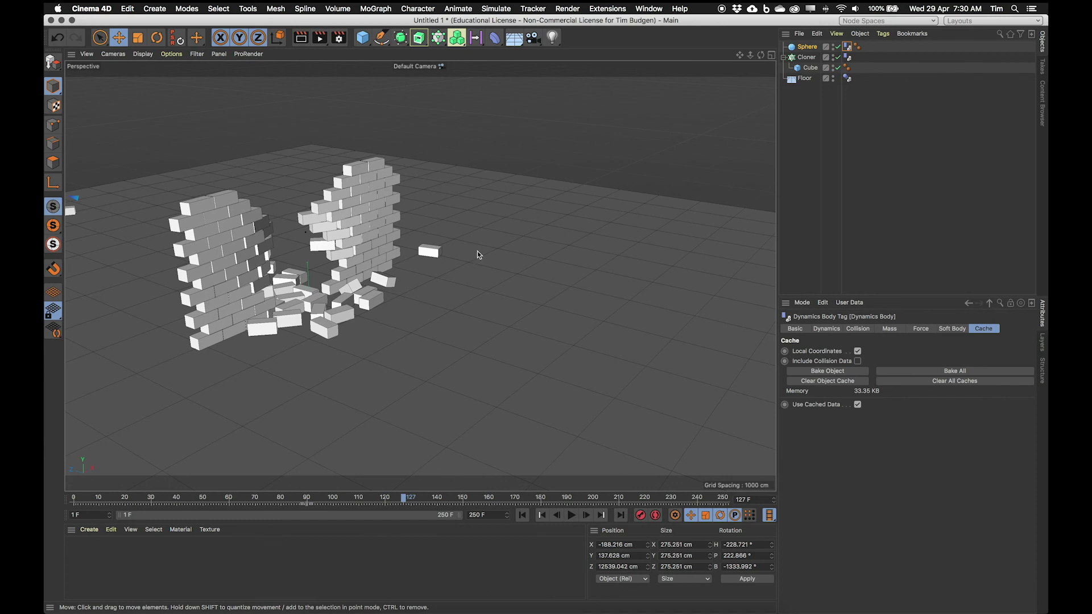